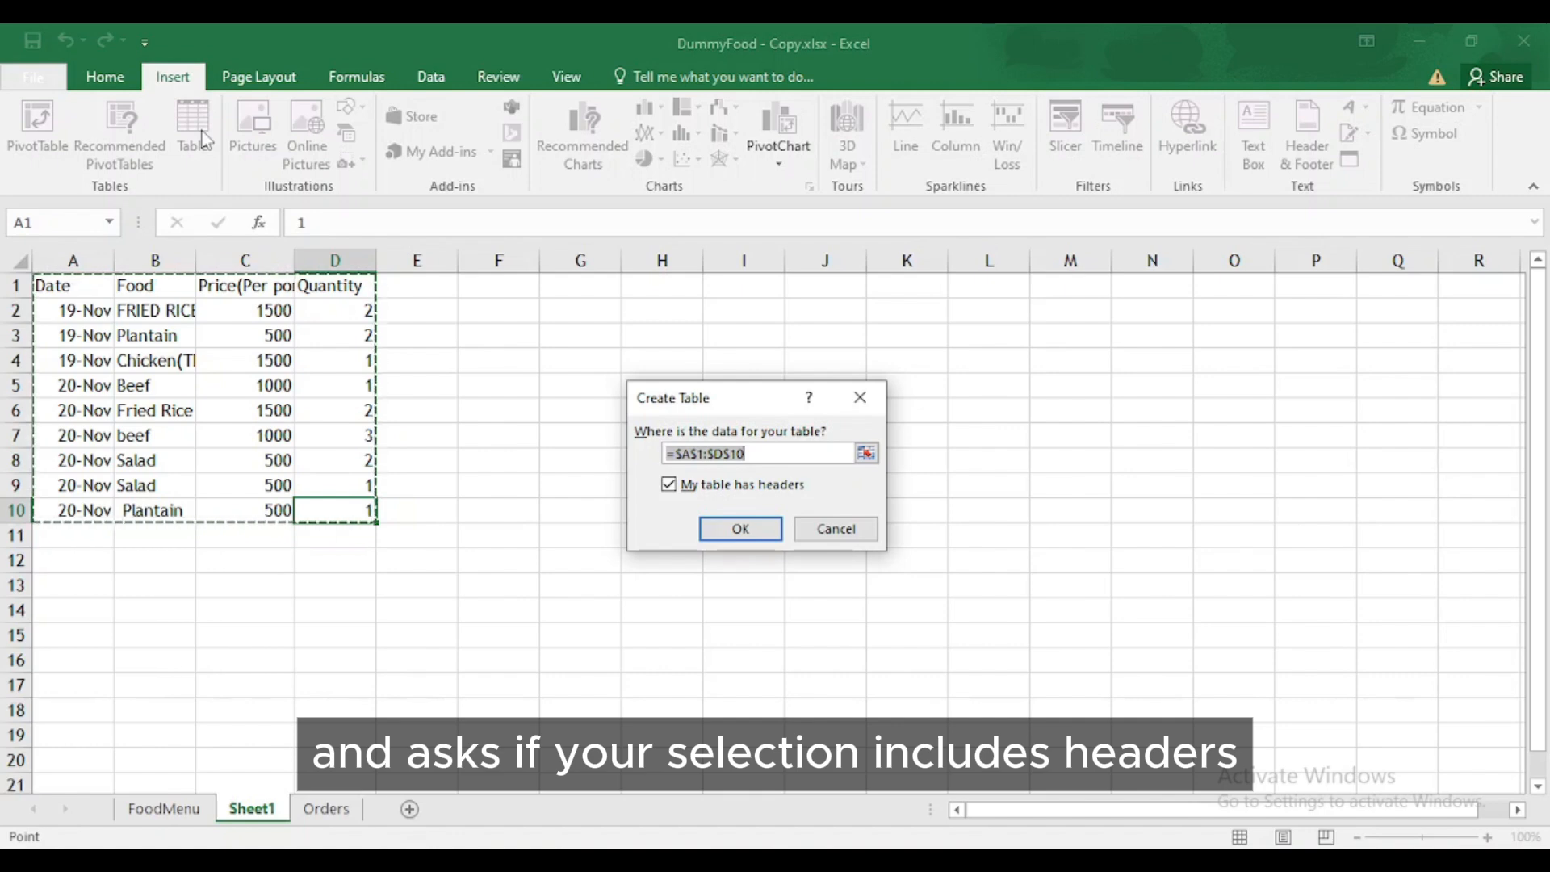
- Convert the food sales range into a table and bring up the Food column's filter menu
left_click(734, 530)
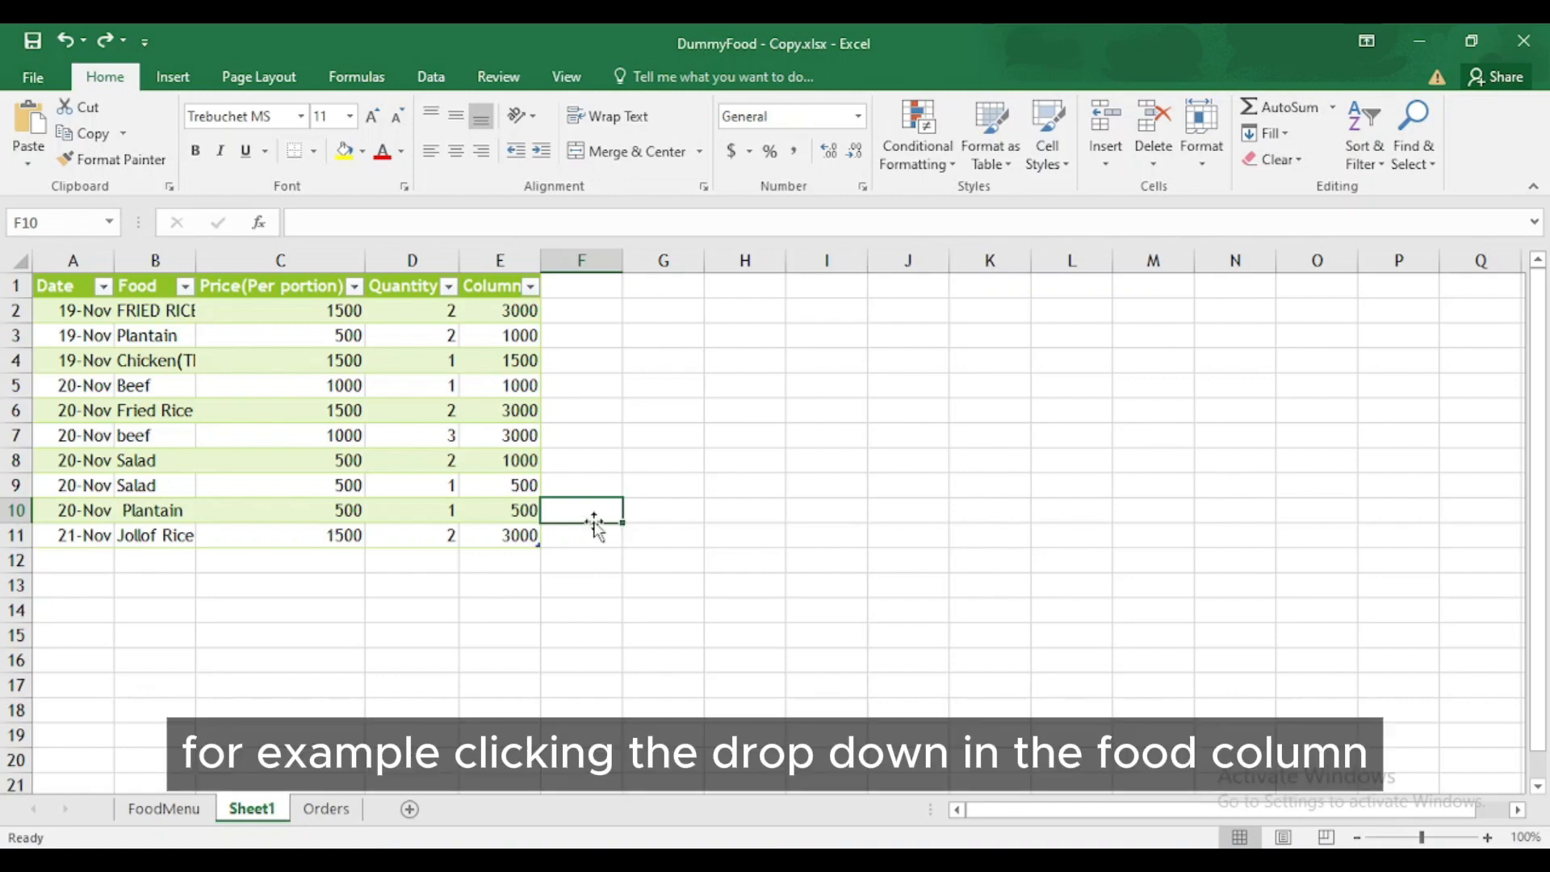
left_click(185, 286)
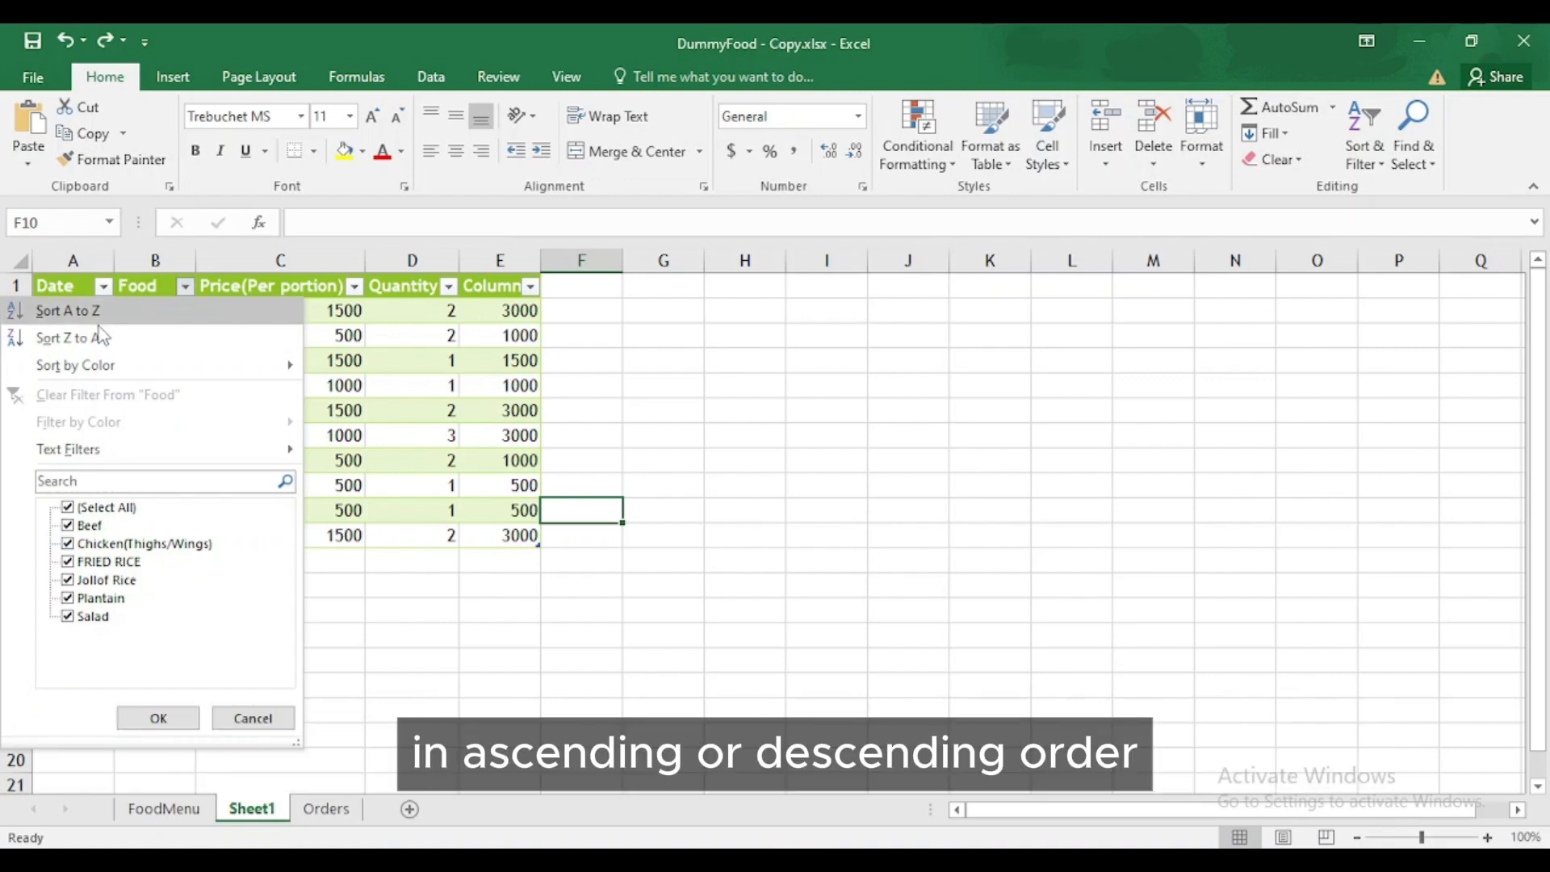
- Sort the table Z to A by Food, then filter the Food list to 'chicken'
left_click(99, 337)
left_click(185, 286)
left_click(162, 480)
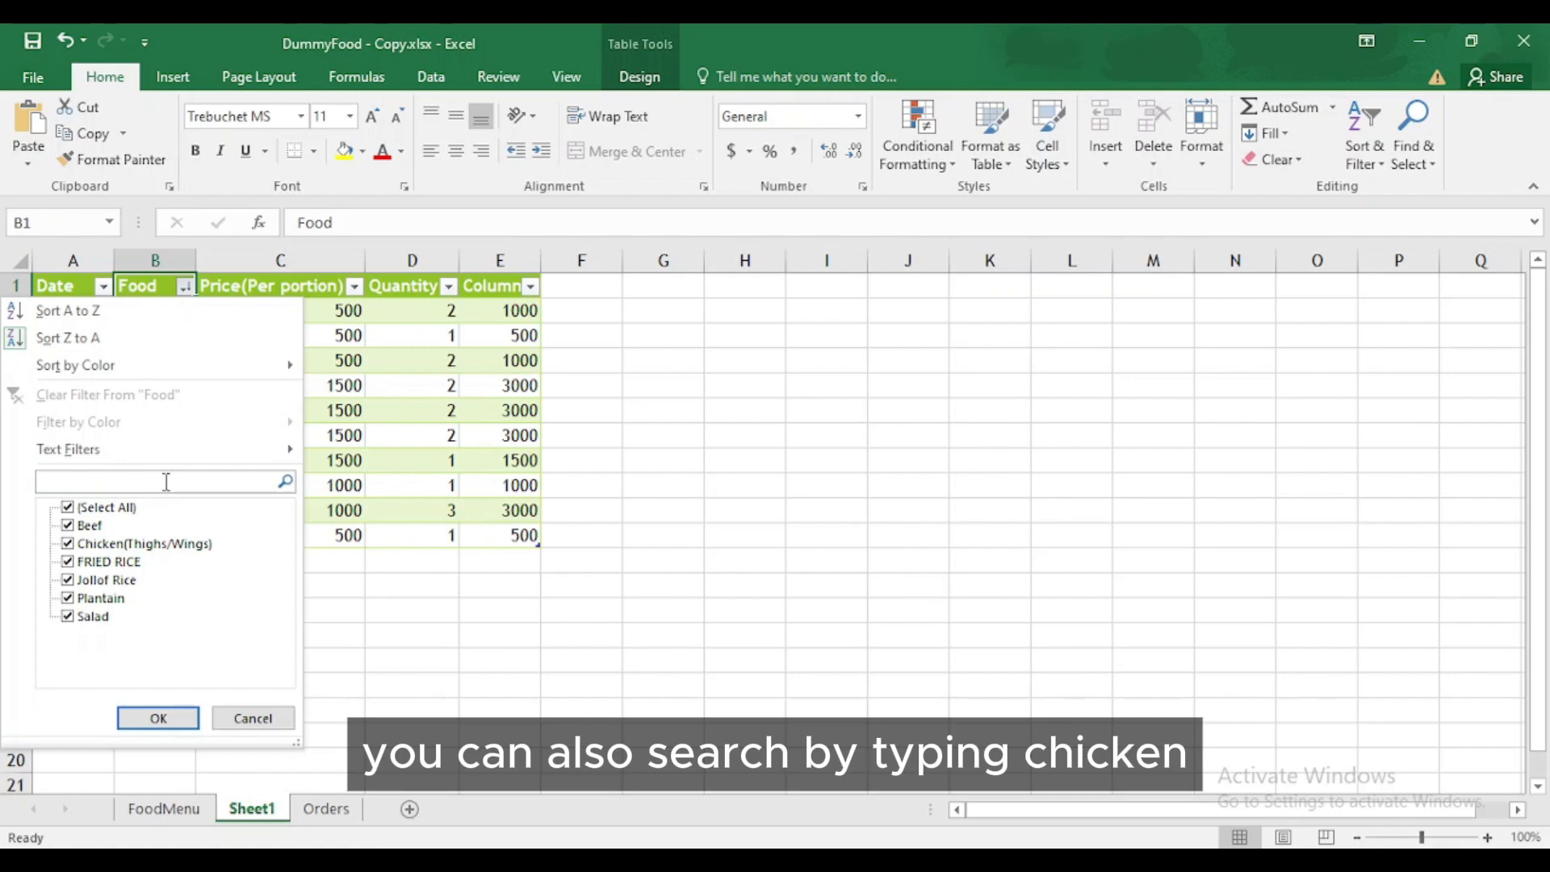
type("chicken")
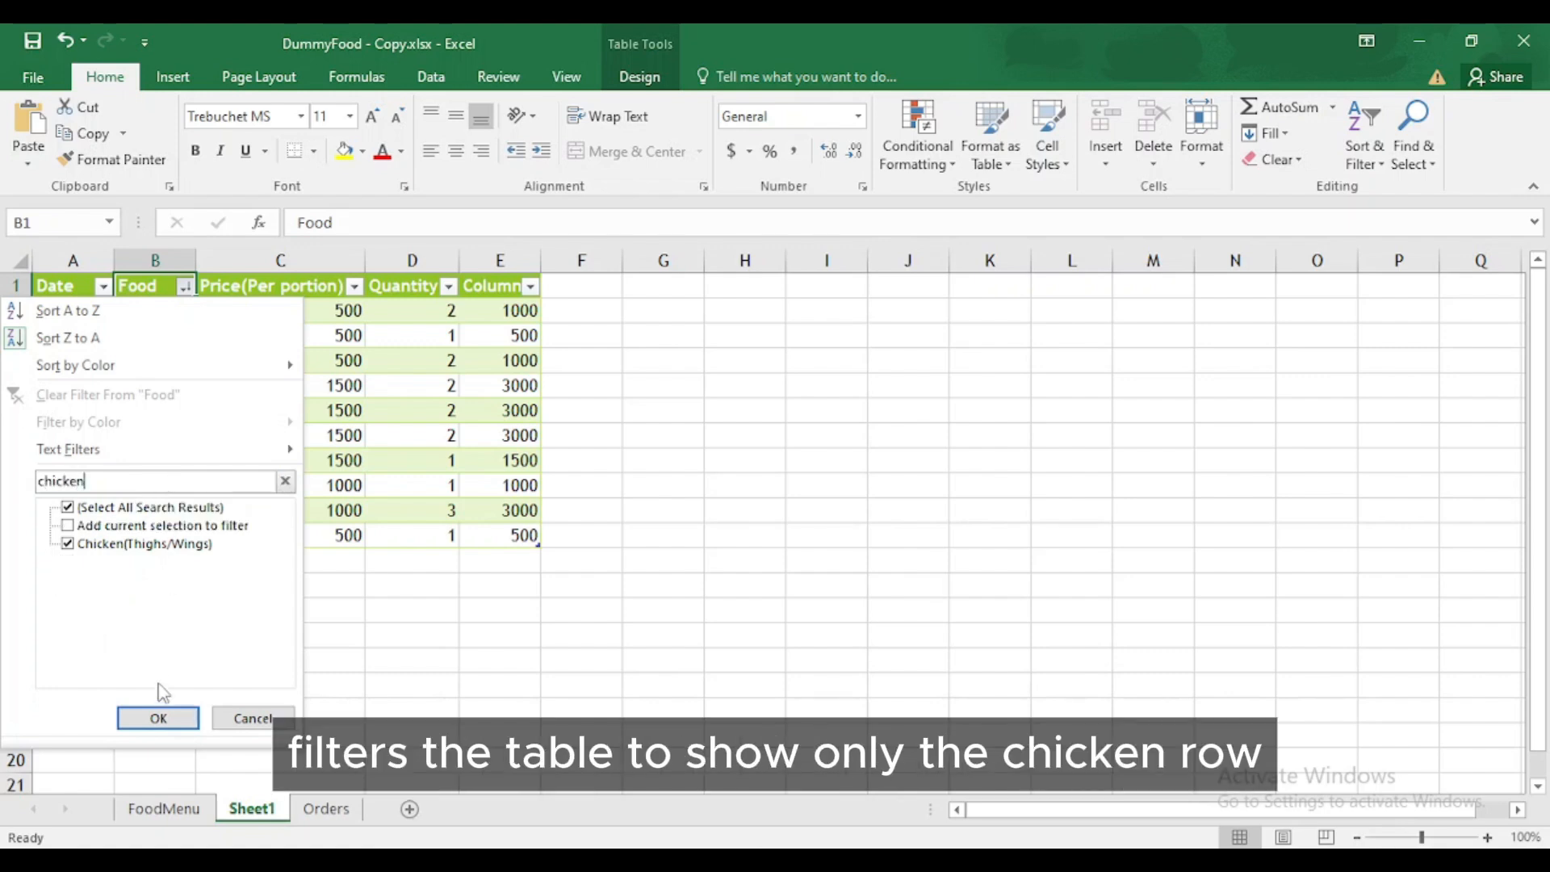
left_click(157, 715)
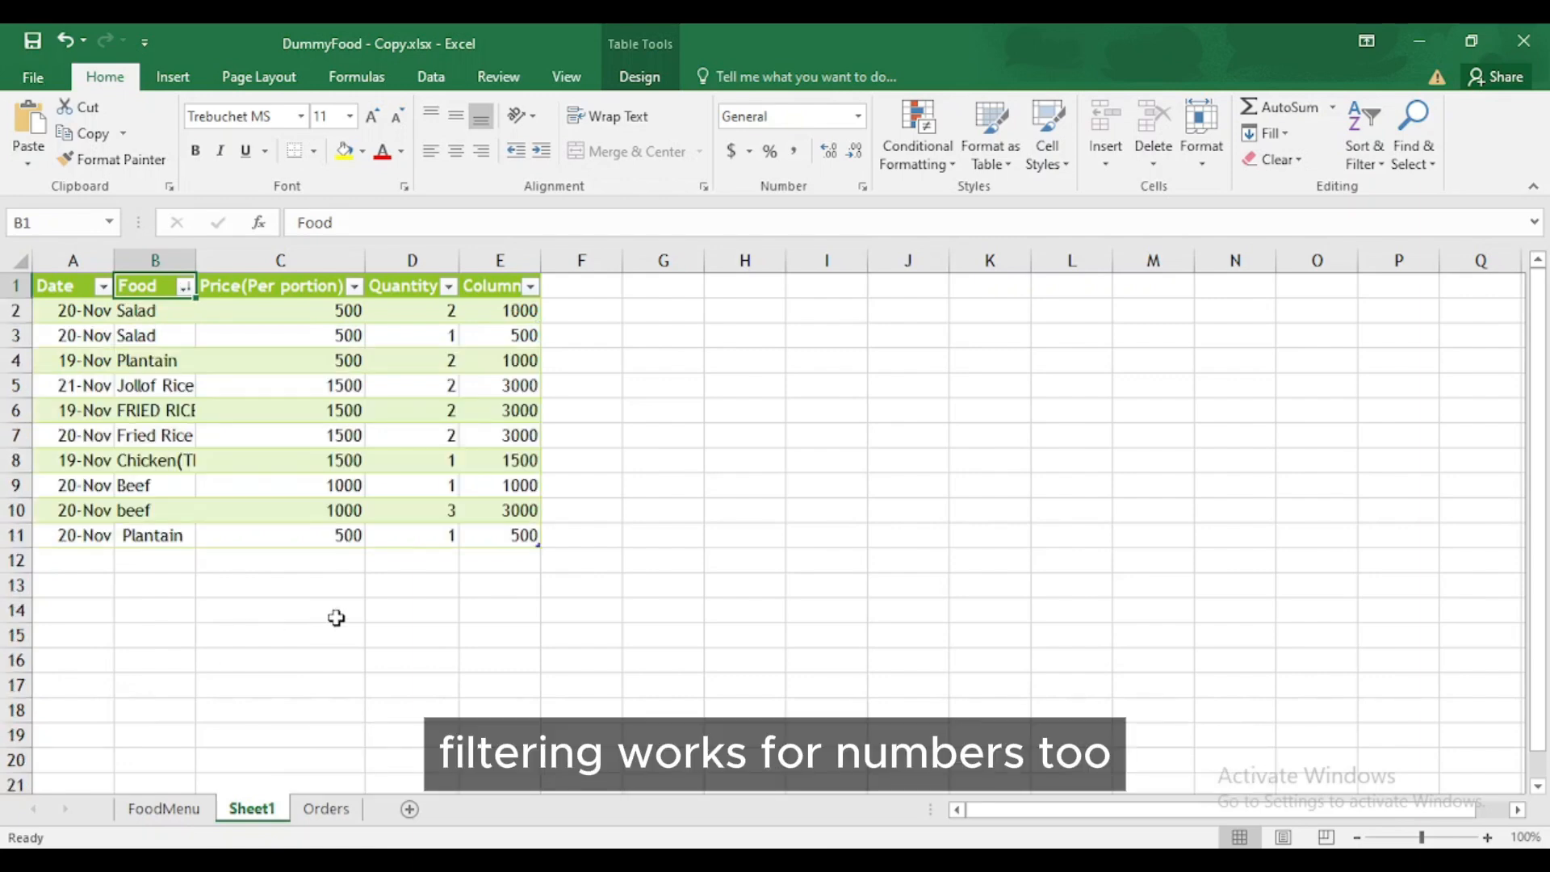
- Apply a Greater Than 500 number filter to the Price (Per portion) column
left_click(354, 287)
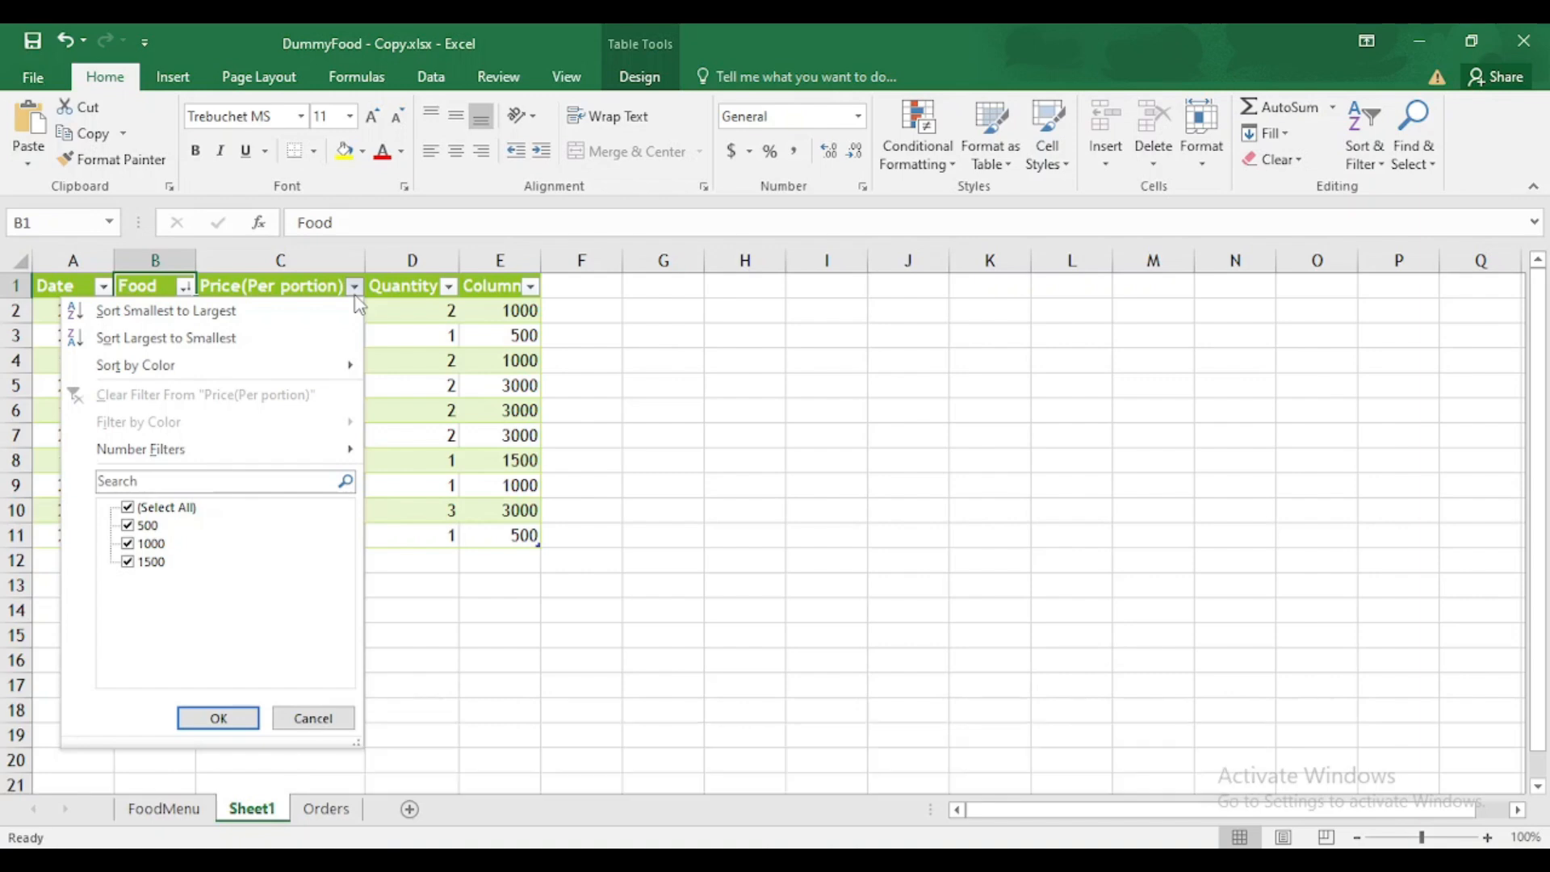
mouse_move(350, 458)
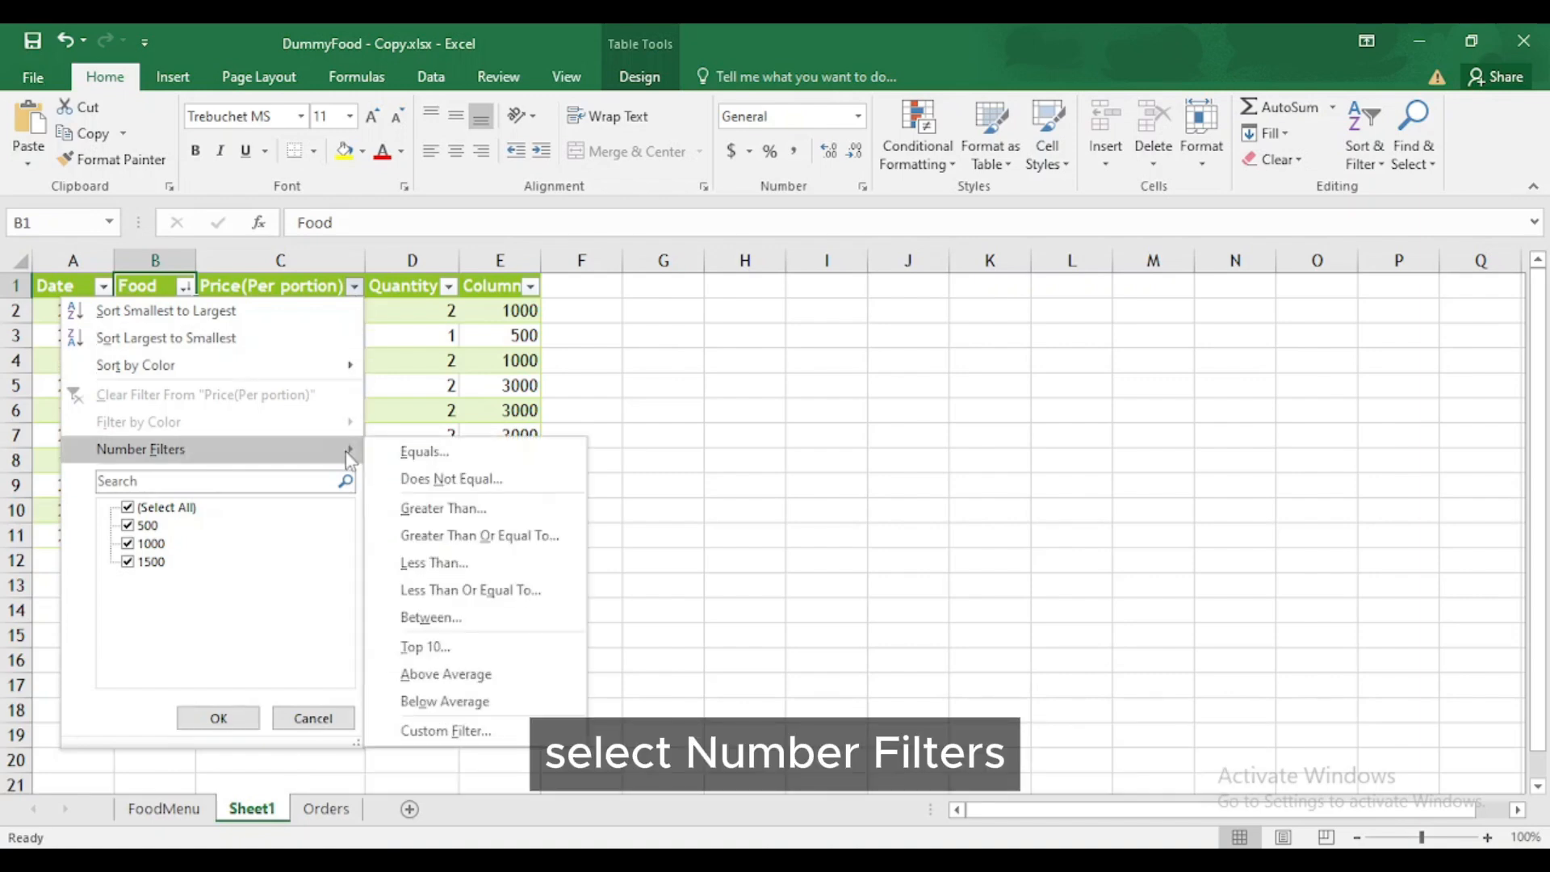
left_click(435, 509)
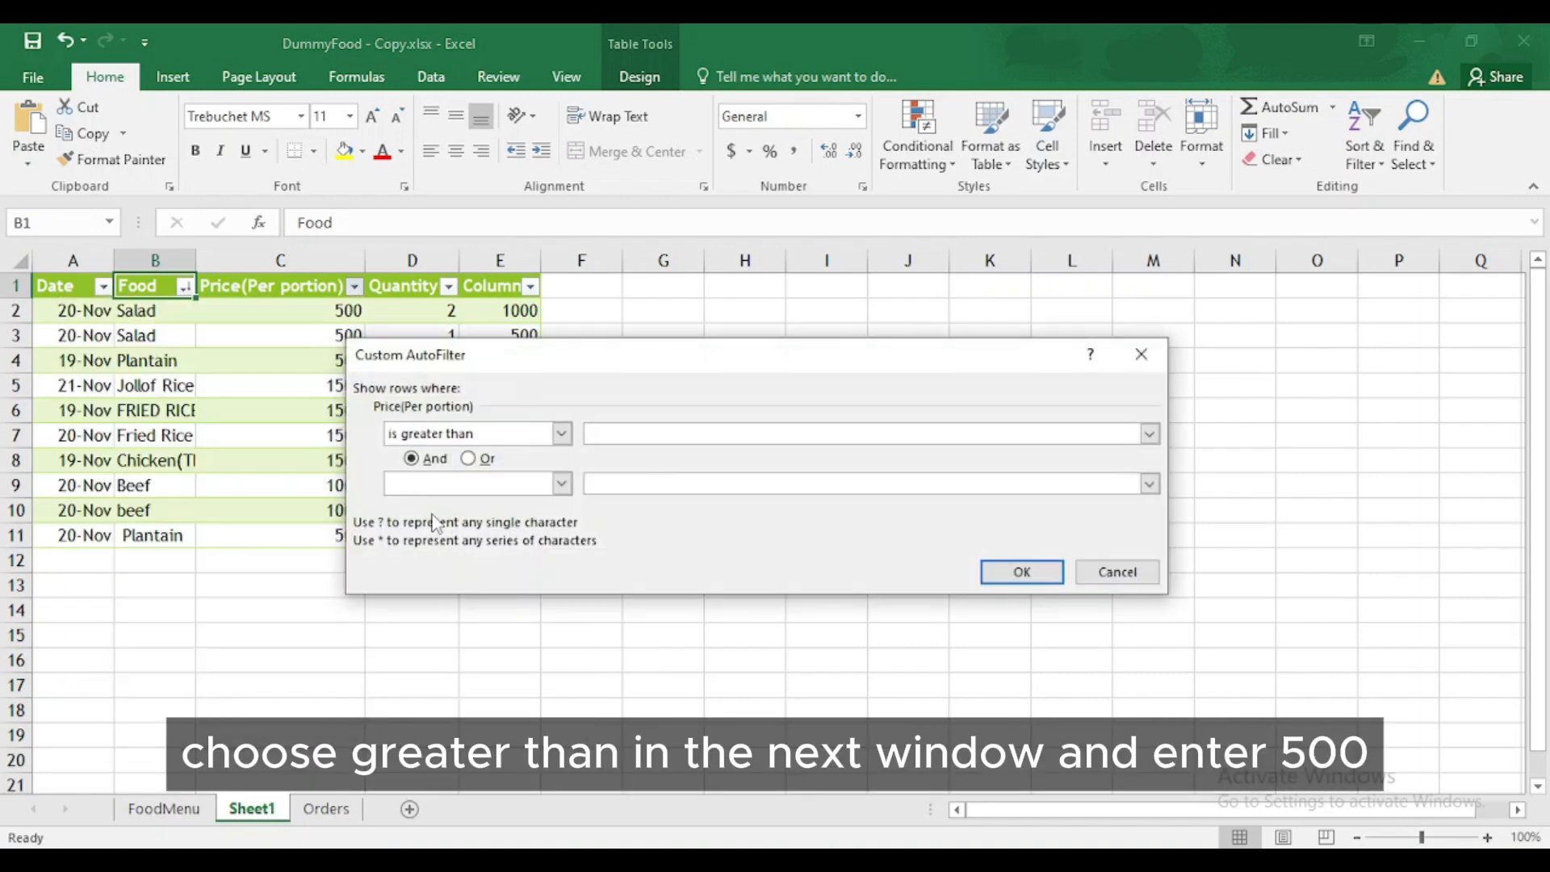
type("500")
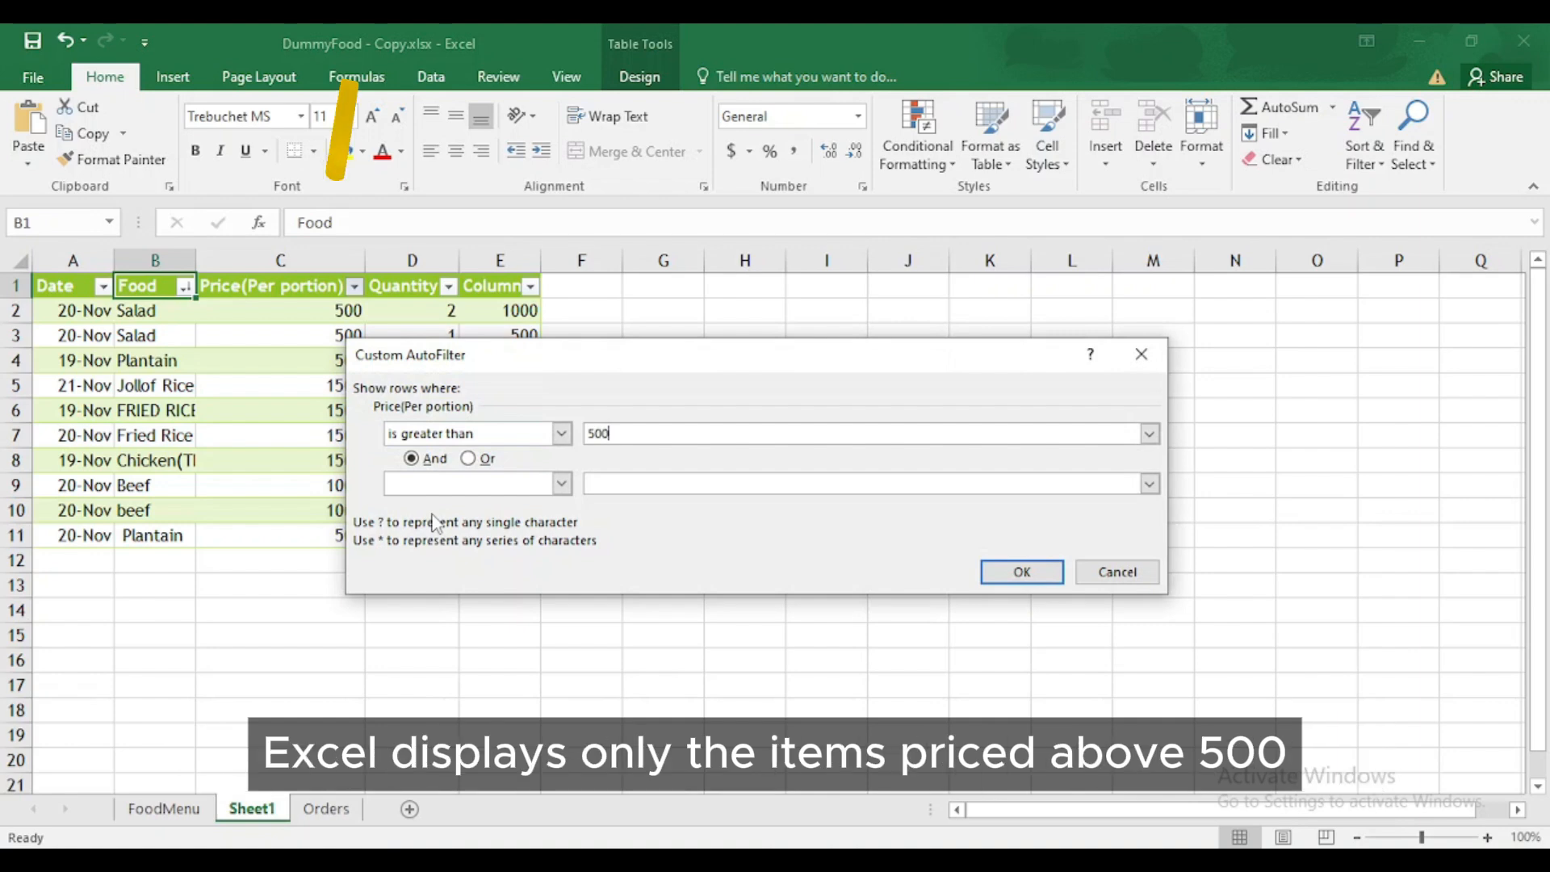
key("Return")
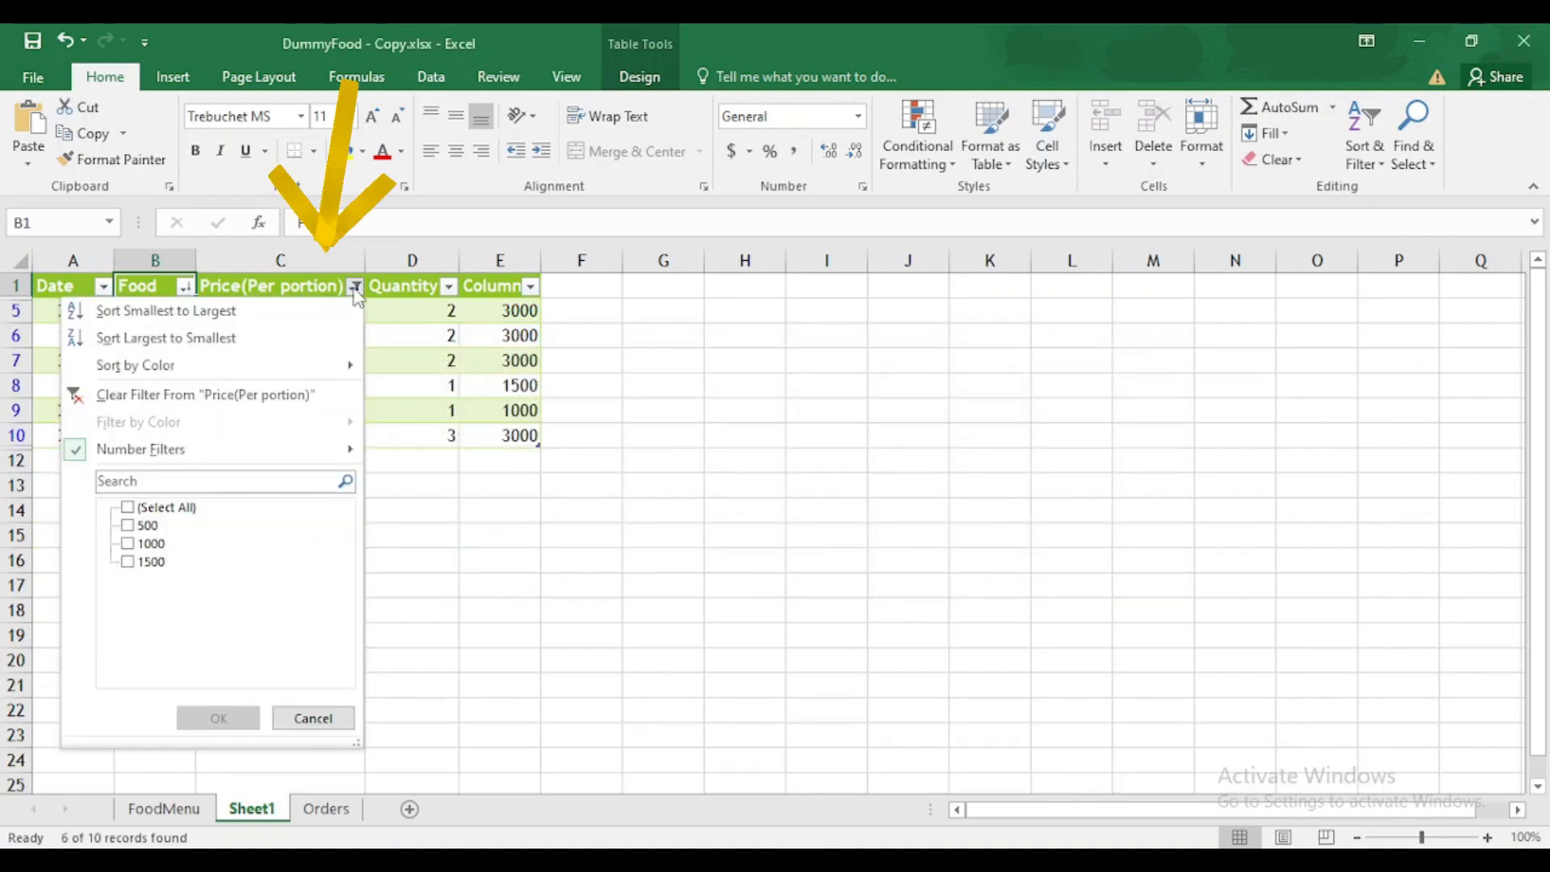
left_click(355, 285)
mouse_move(352, 371)
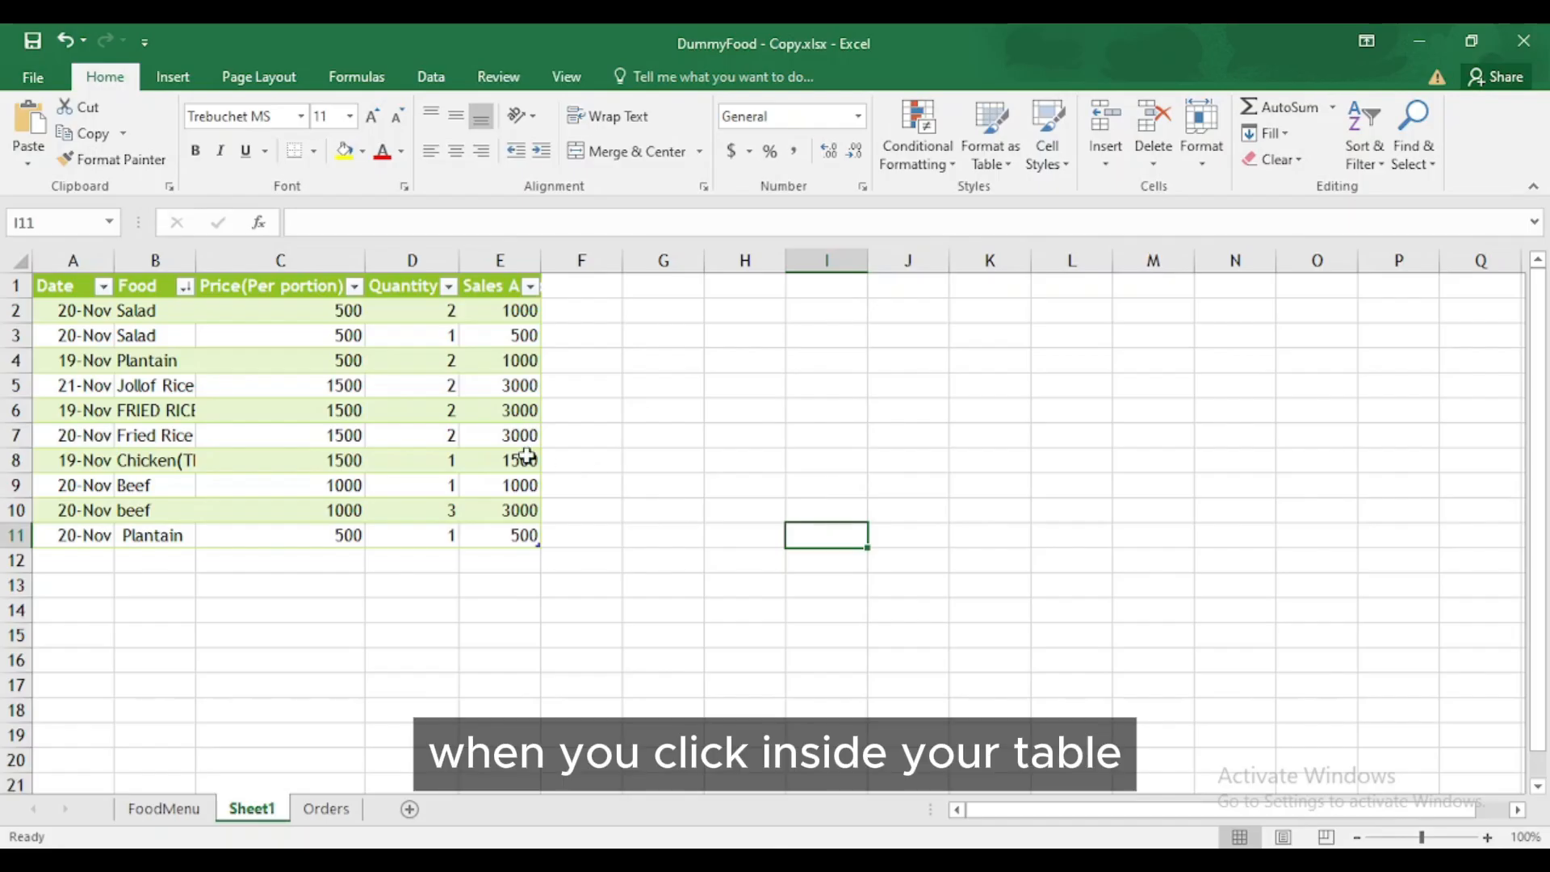
- Select the table and toggle Banded Rows off and back on in Table Design
left_click(516, 442)
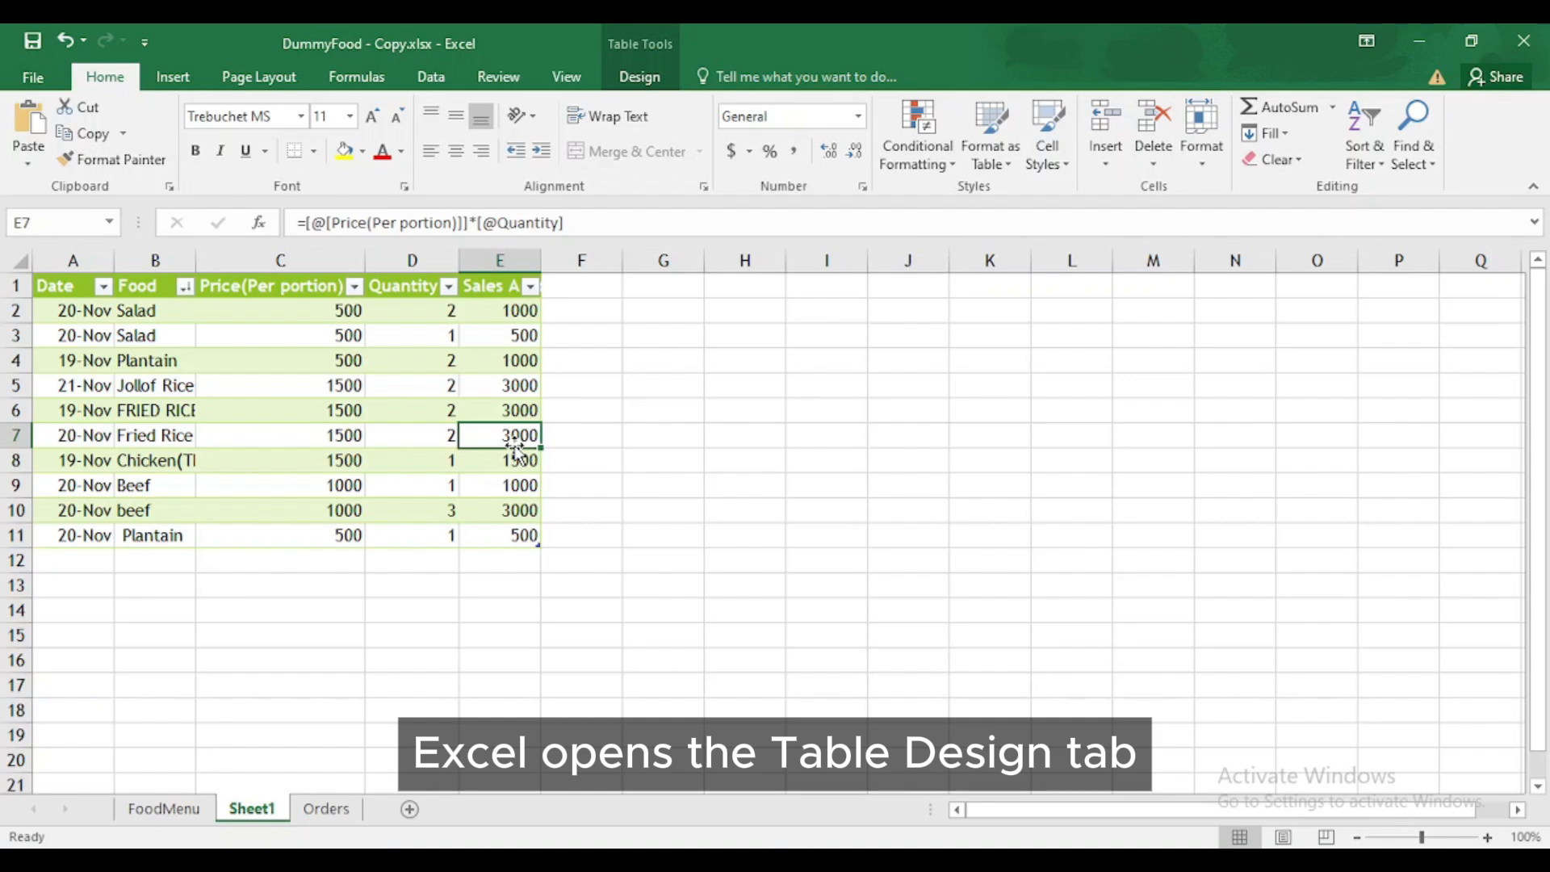
left_click(635, 79)
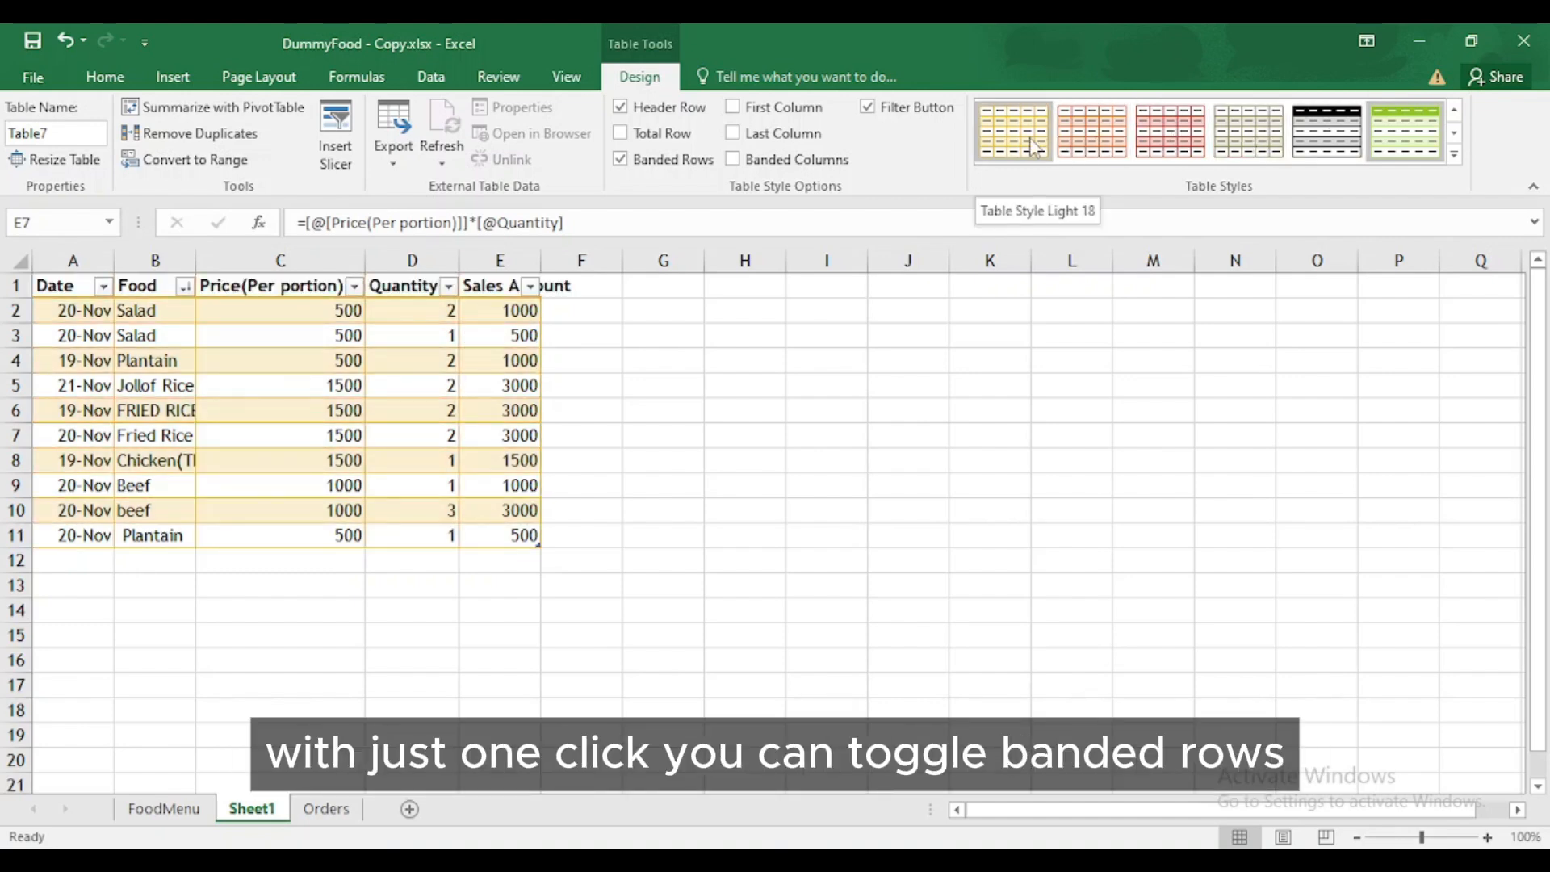
left_click(622, 164)
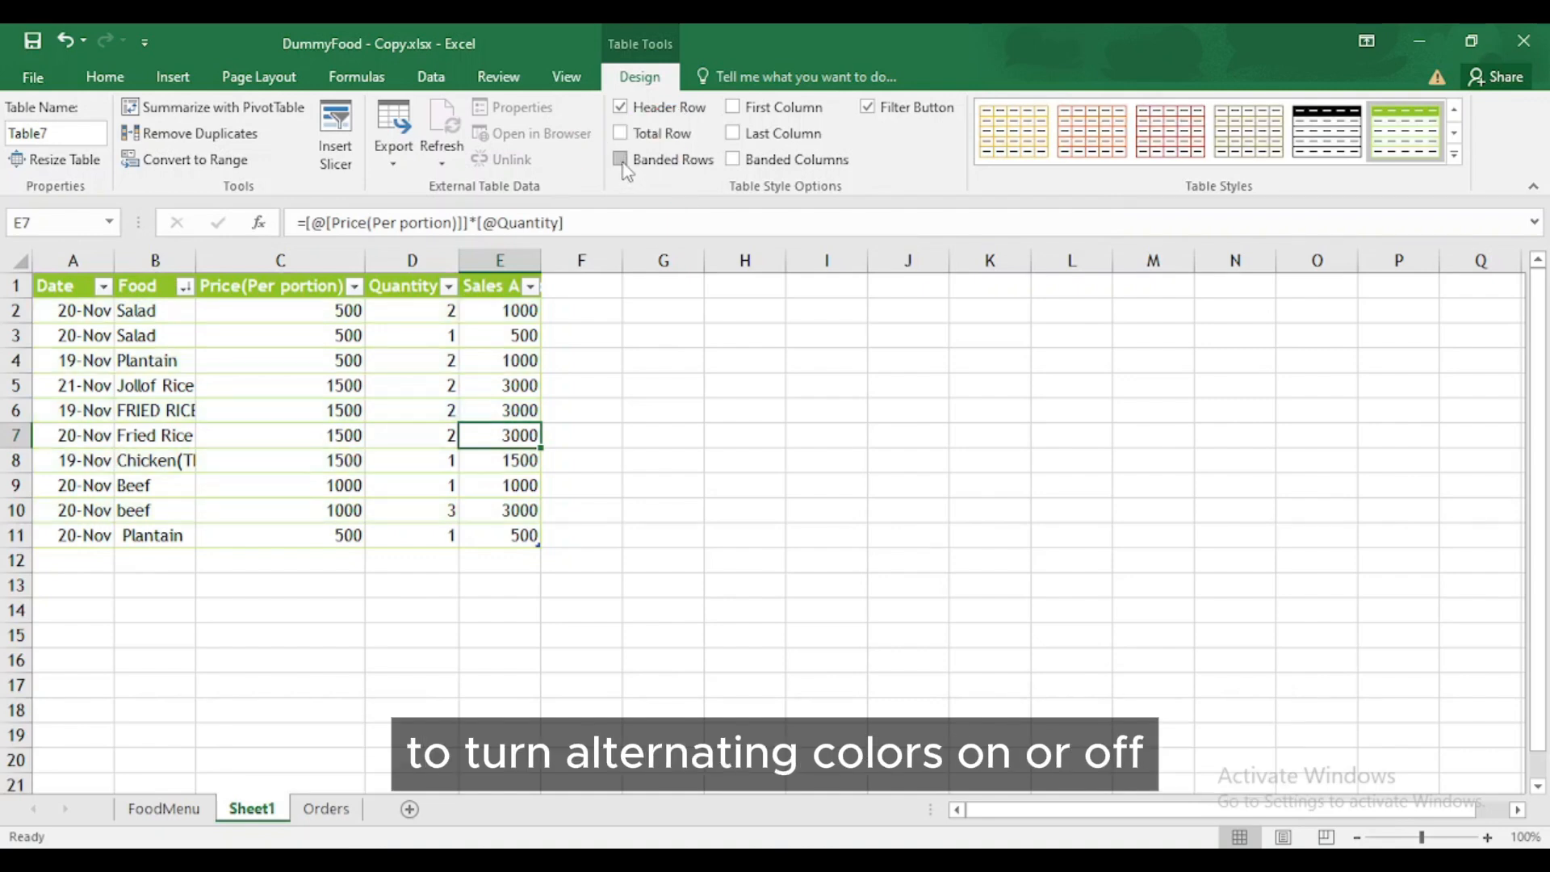
left_click(621, 161)
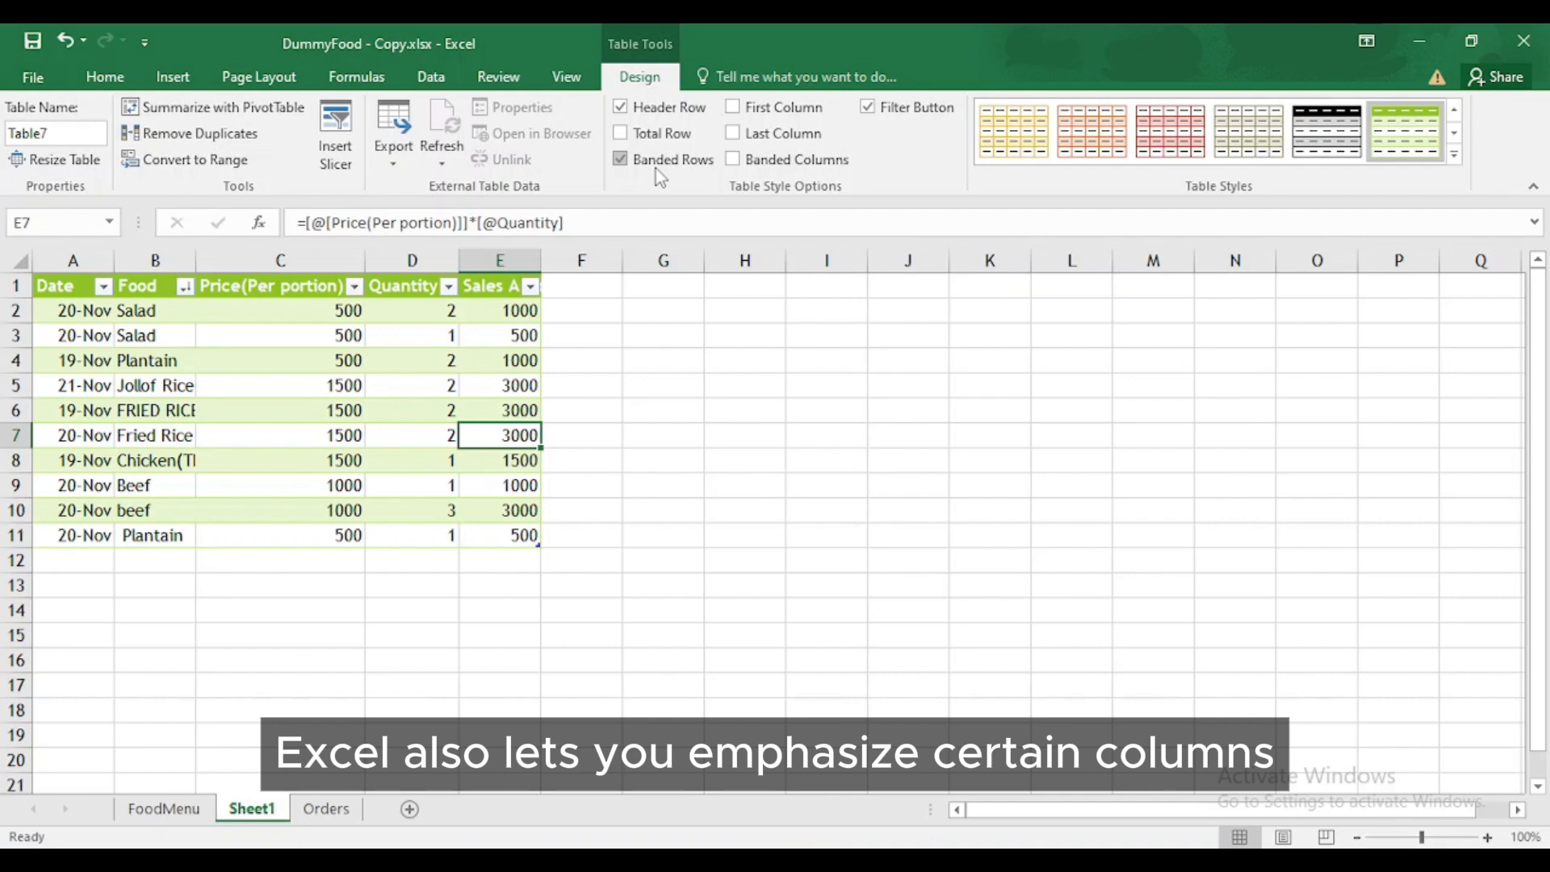
- Toggle First and Last Column emphasis on and off, then apply the None table style
left_click(734, 110)
left_click(734, 110)
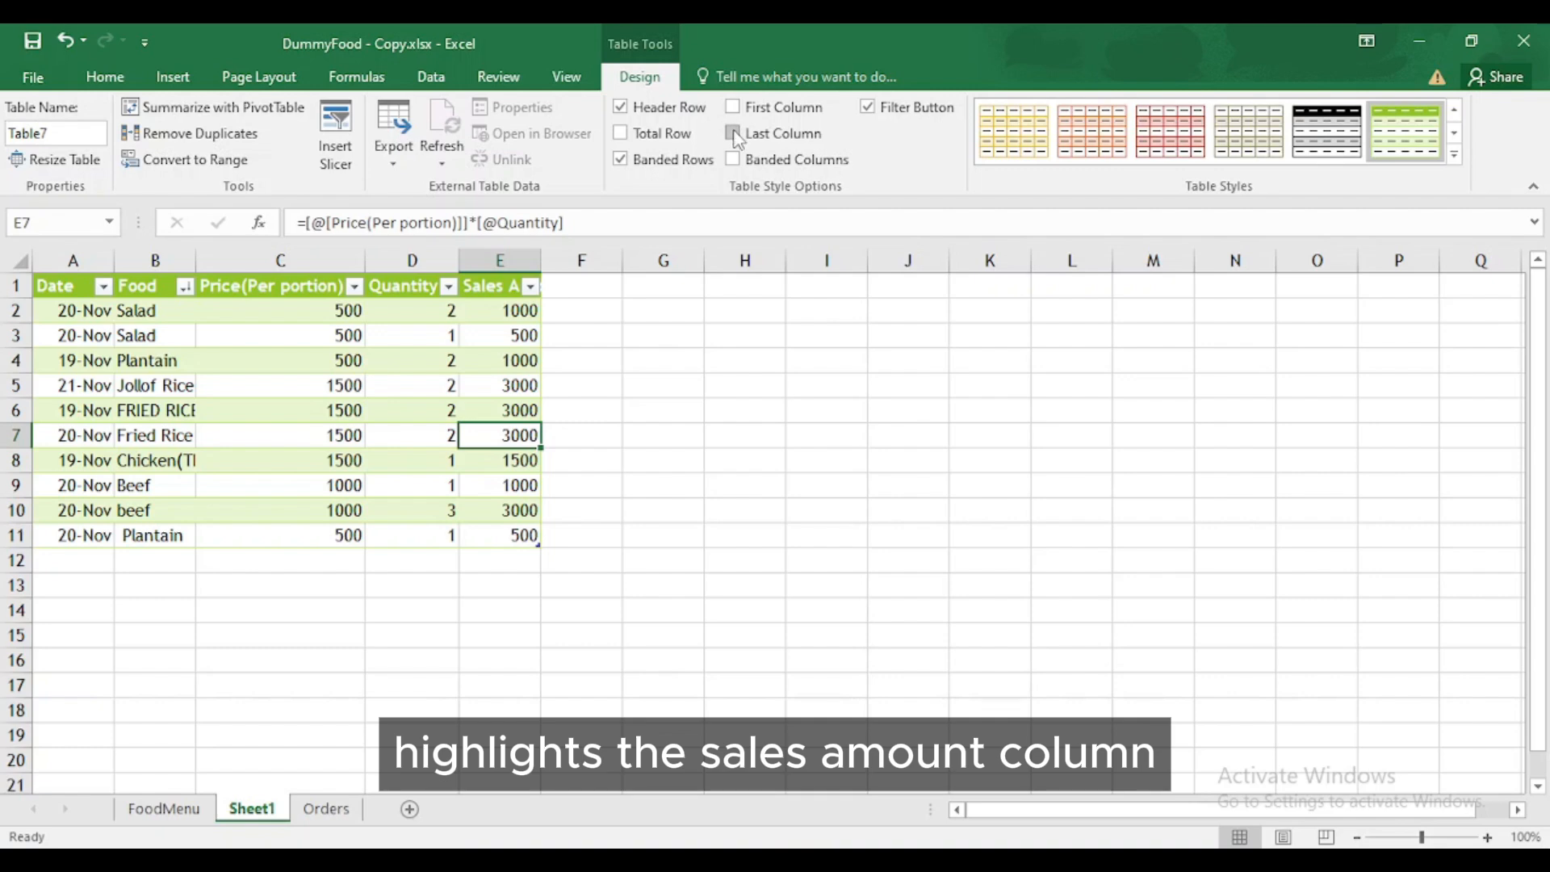
left_click(734, 135)
left_click(735, 135)
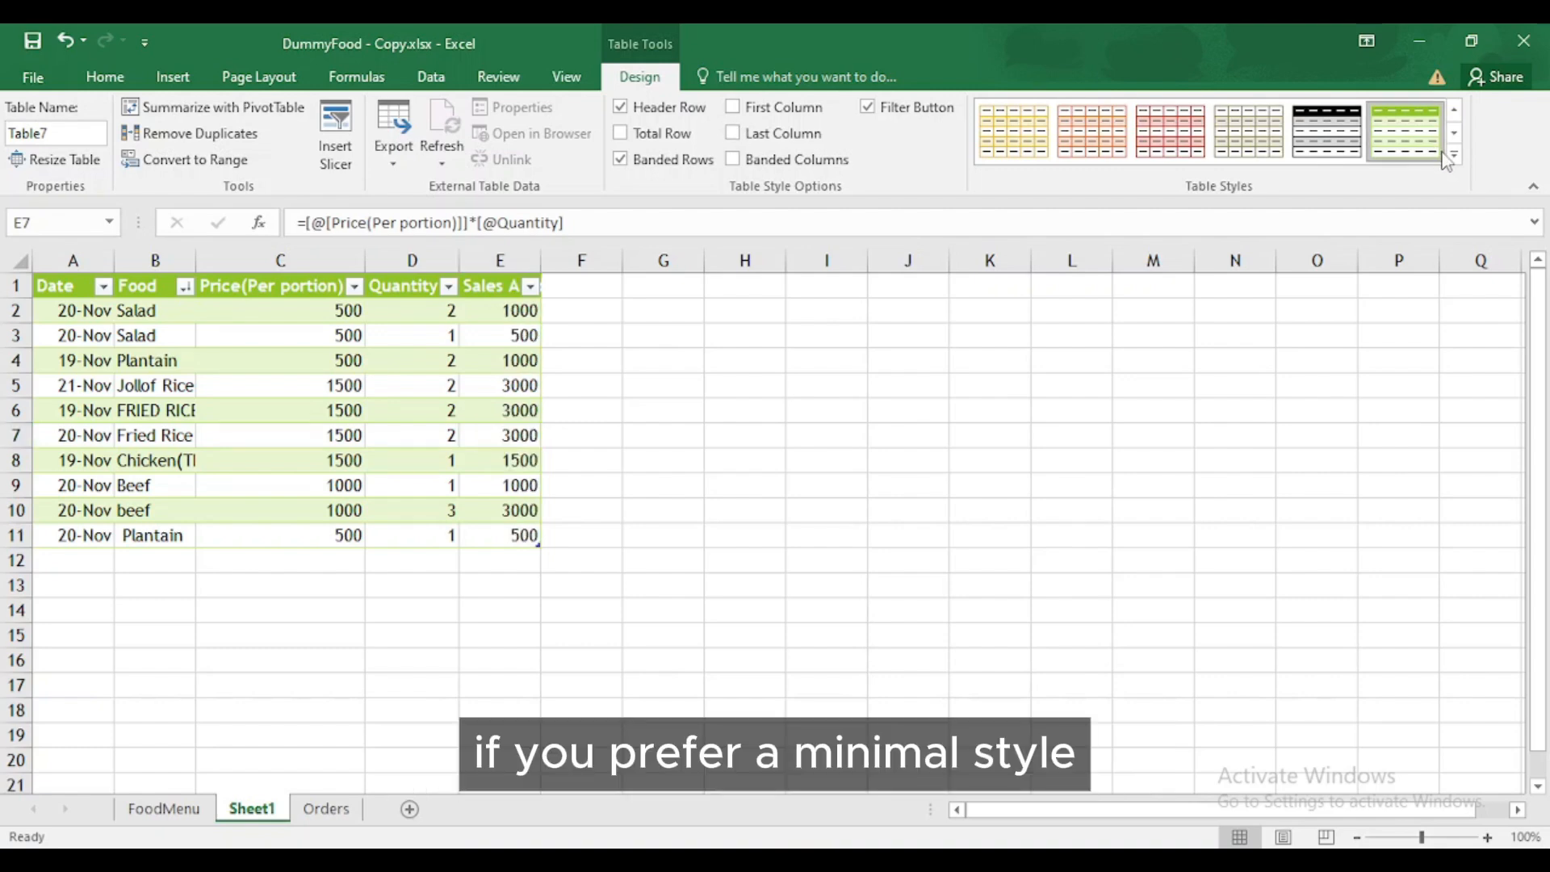
left_click(1453, 155)
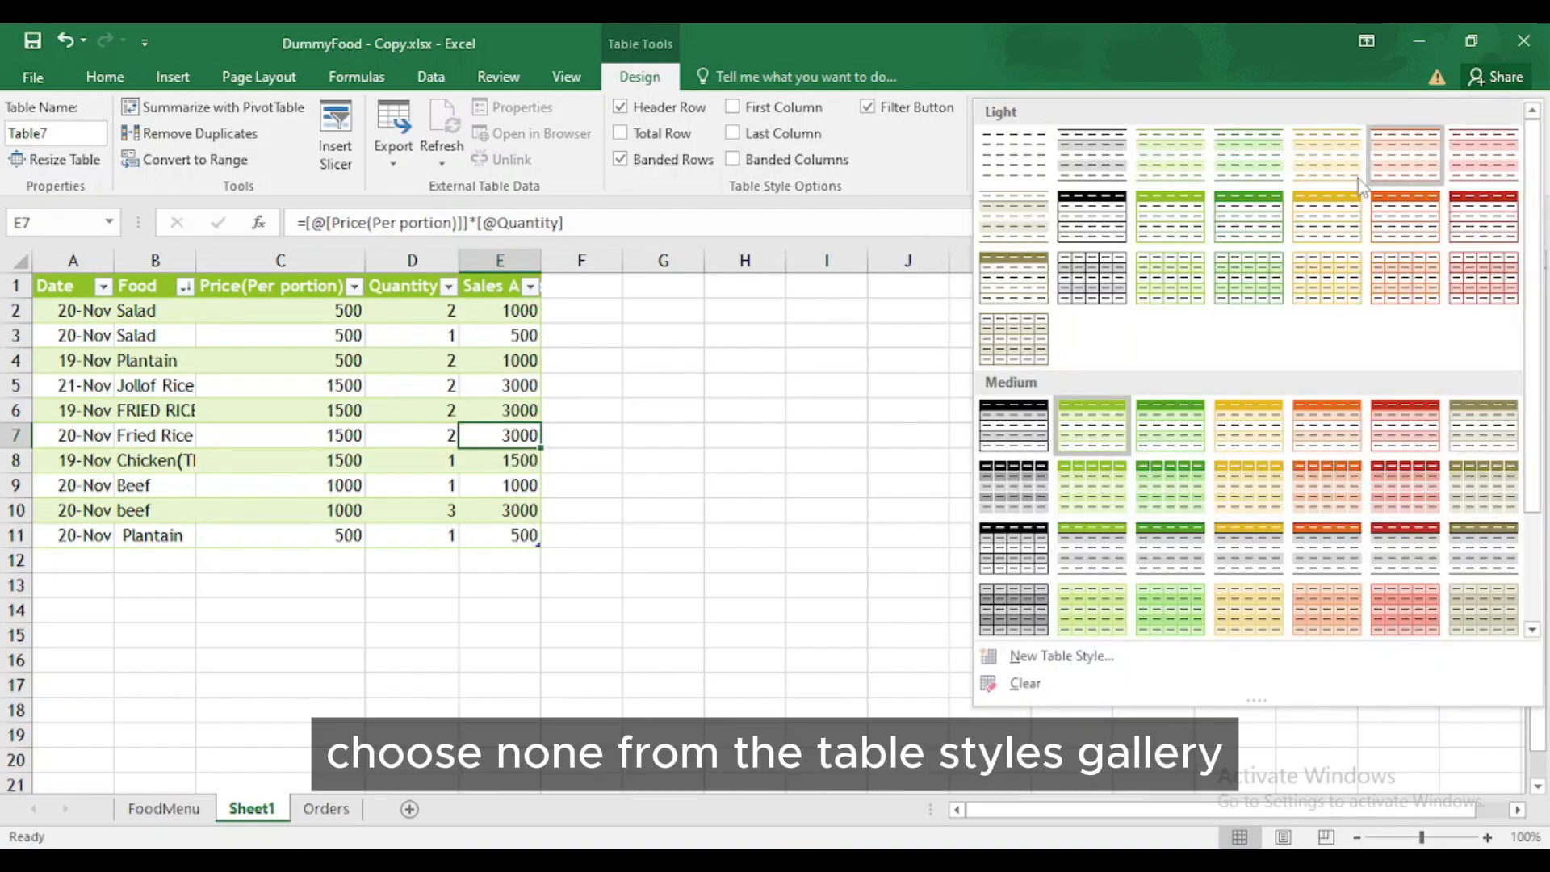
left_click(1008, 174)
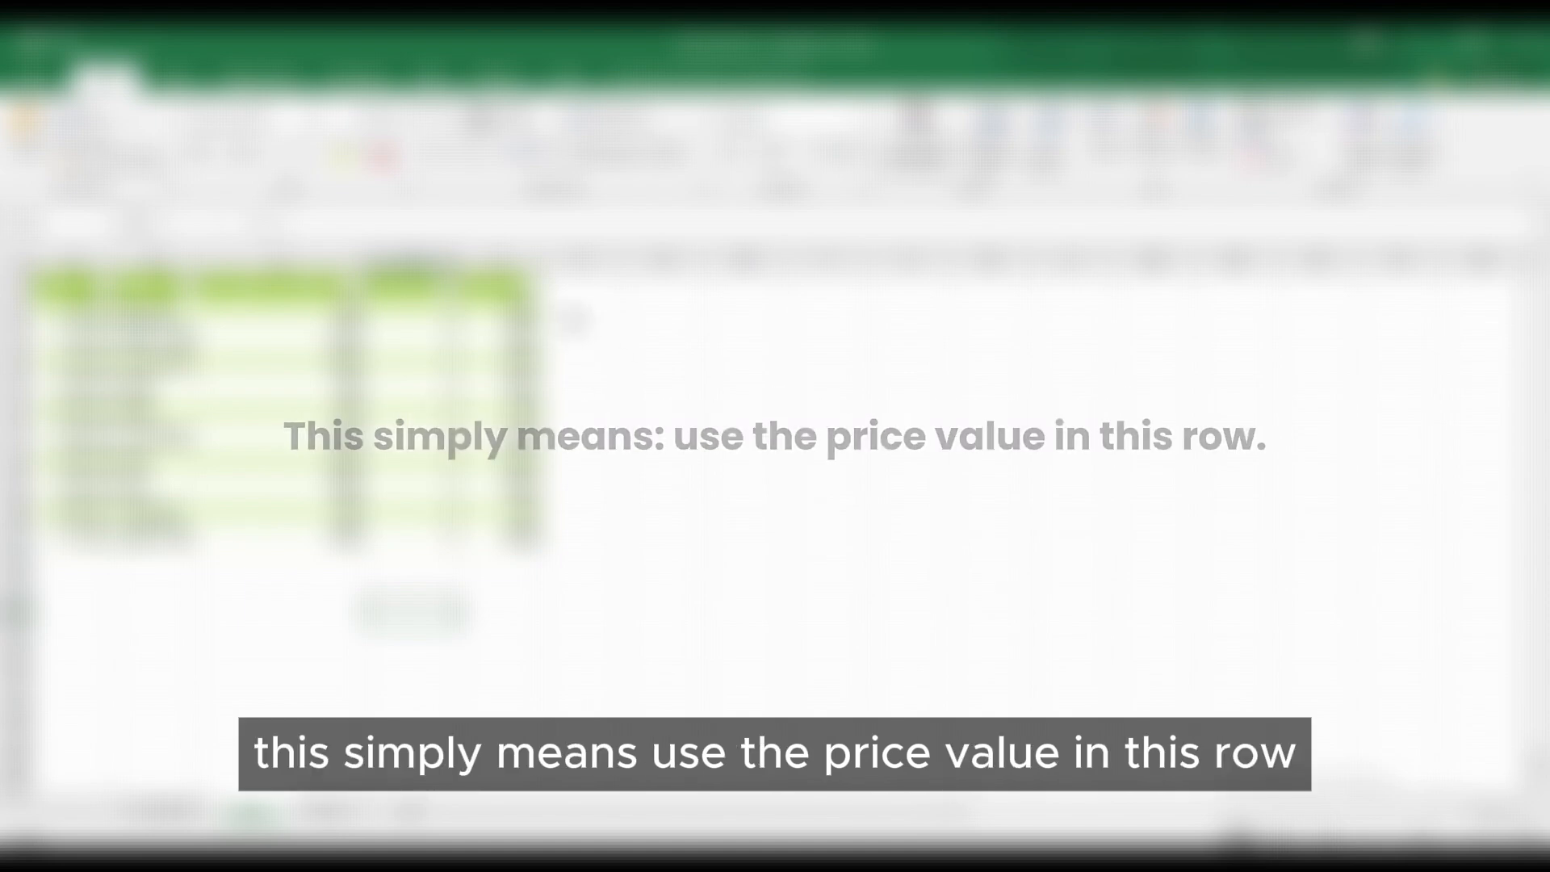
- Enter =[@[Price(Per portion)]]*1.1 in F2, auto-filling a calculated column down every row
type("=")
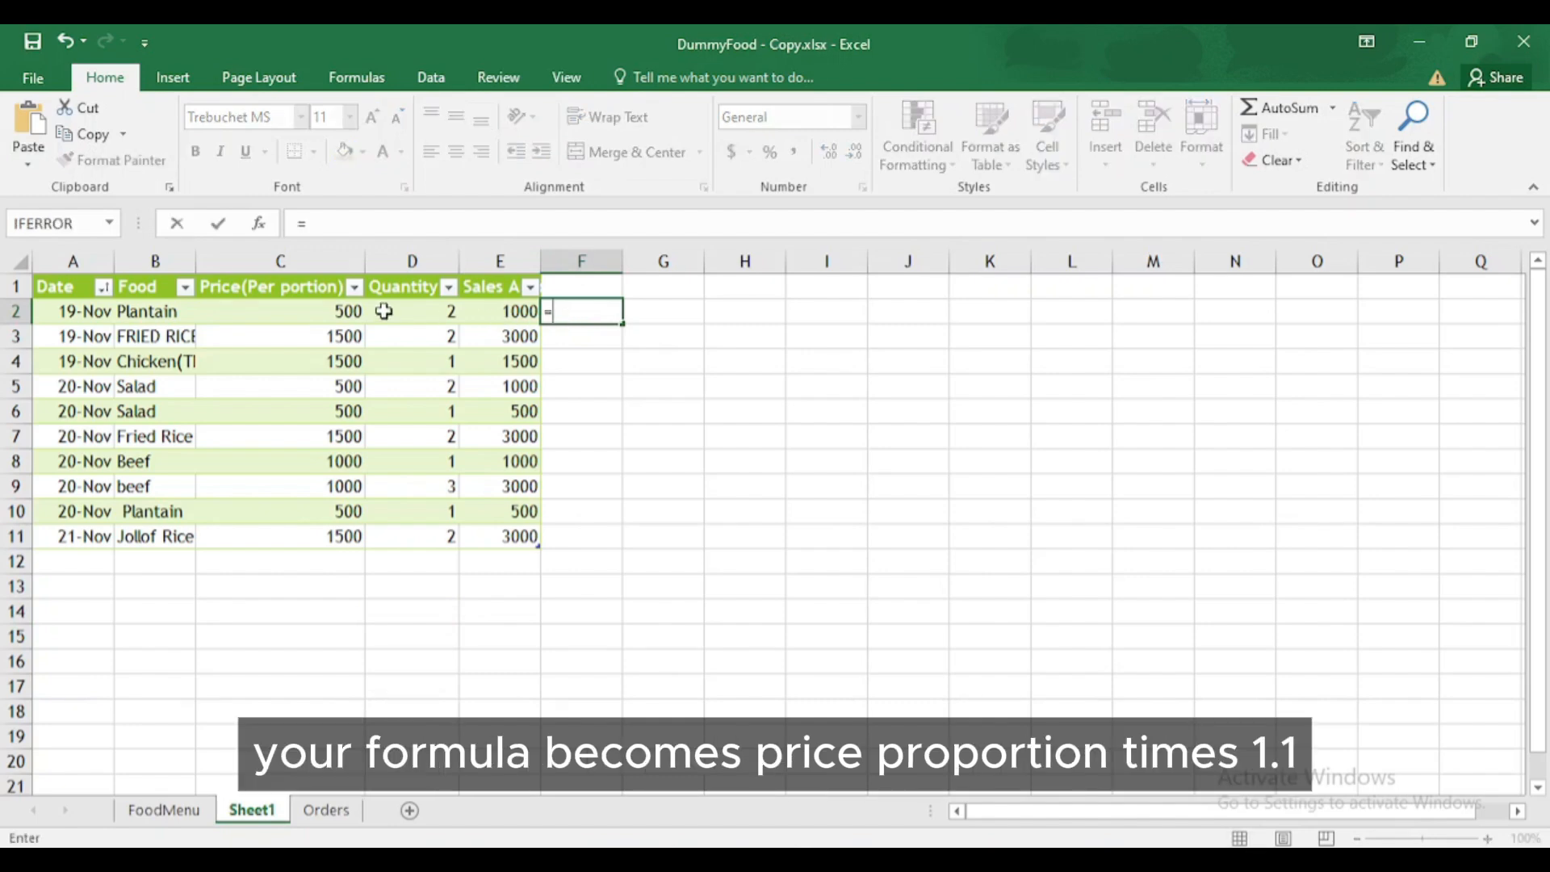
left_click(327, 313)
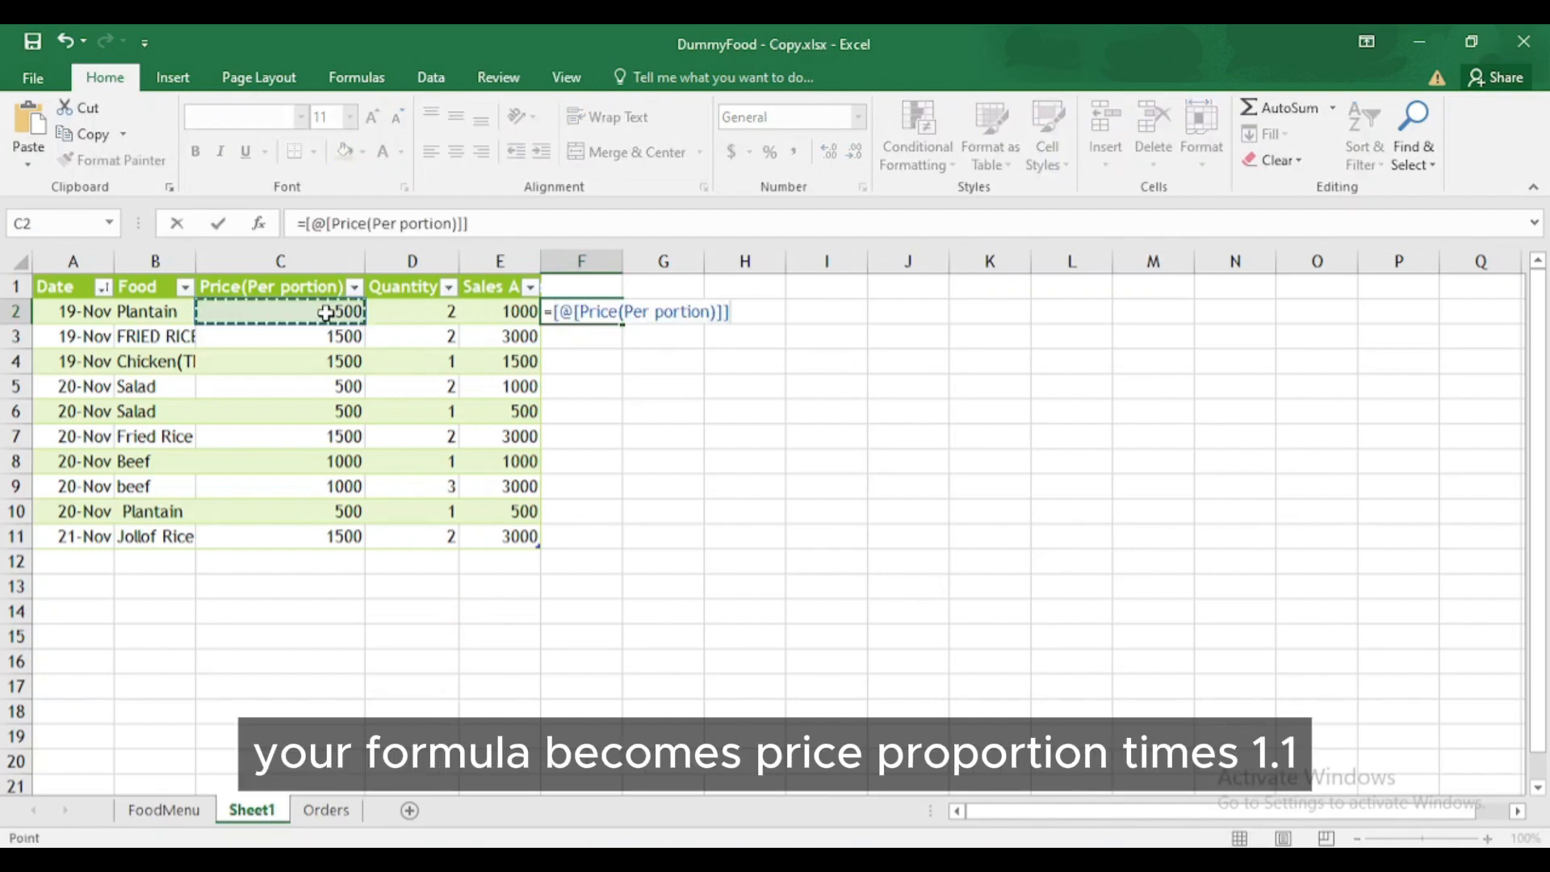
type("*1.1")
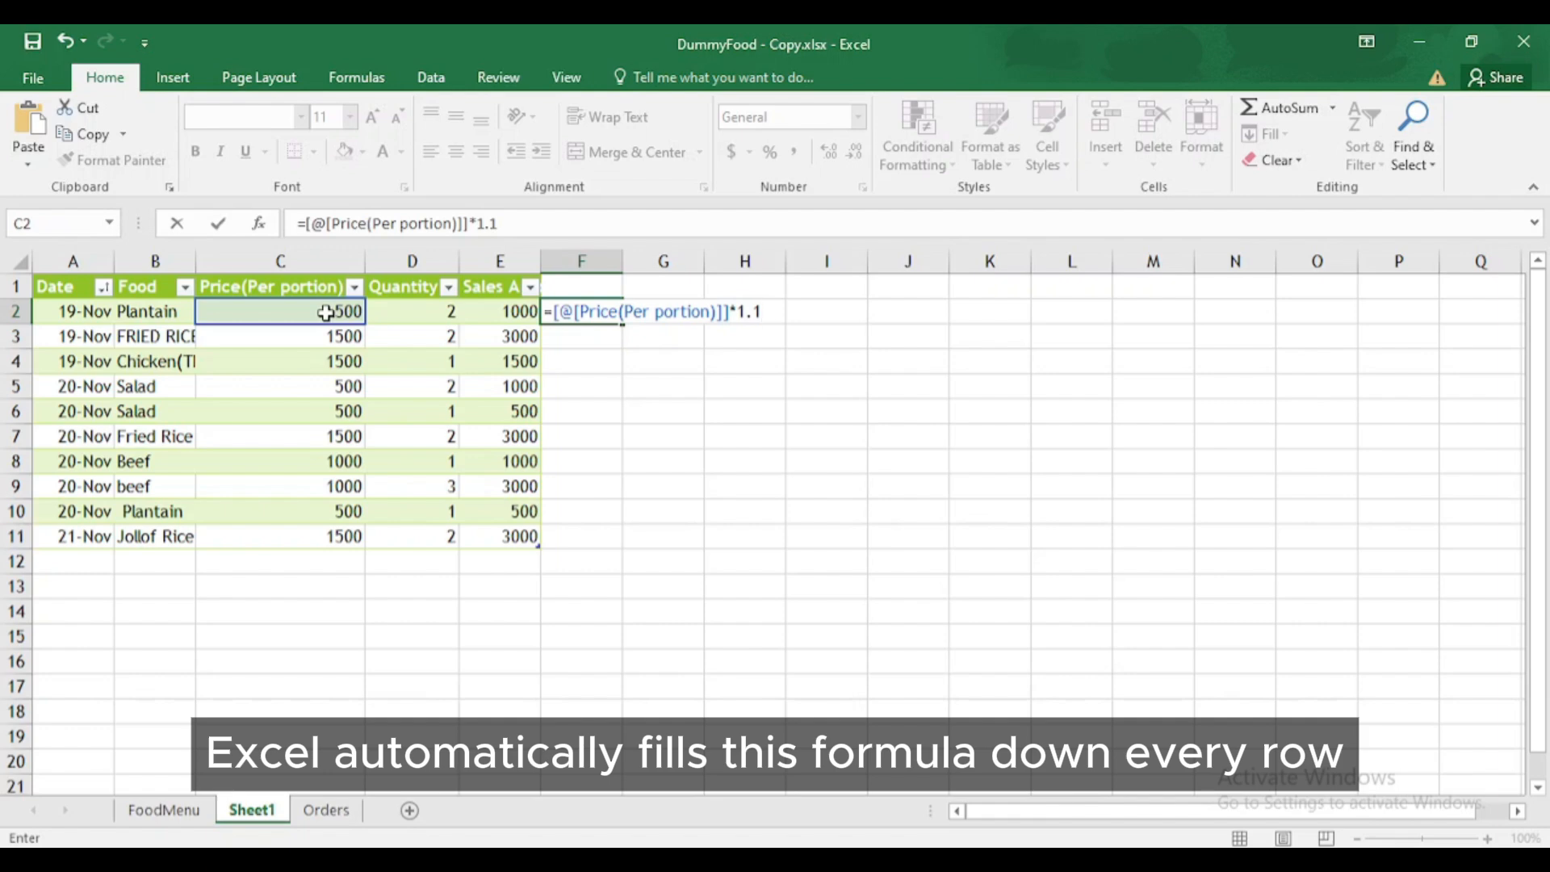
key("Return")
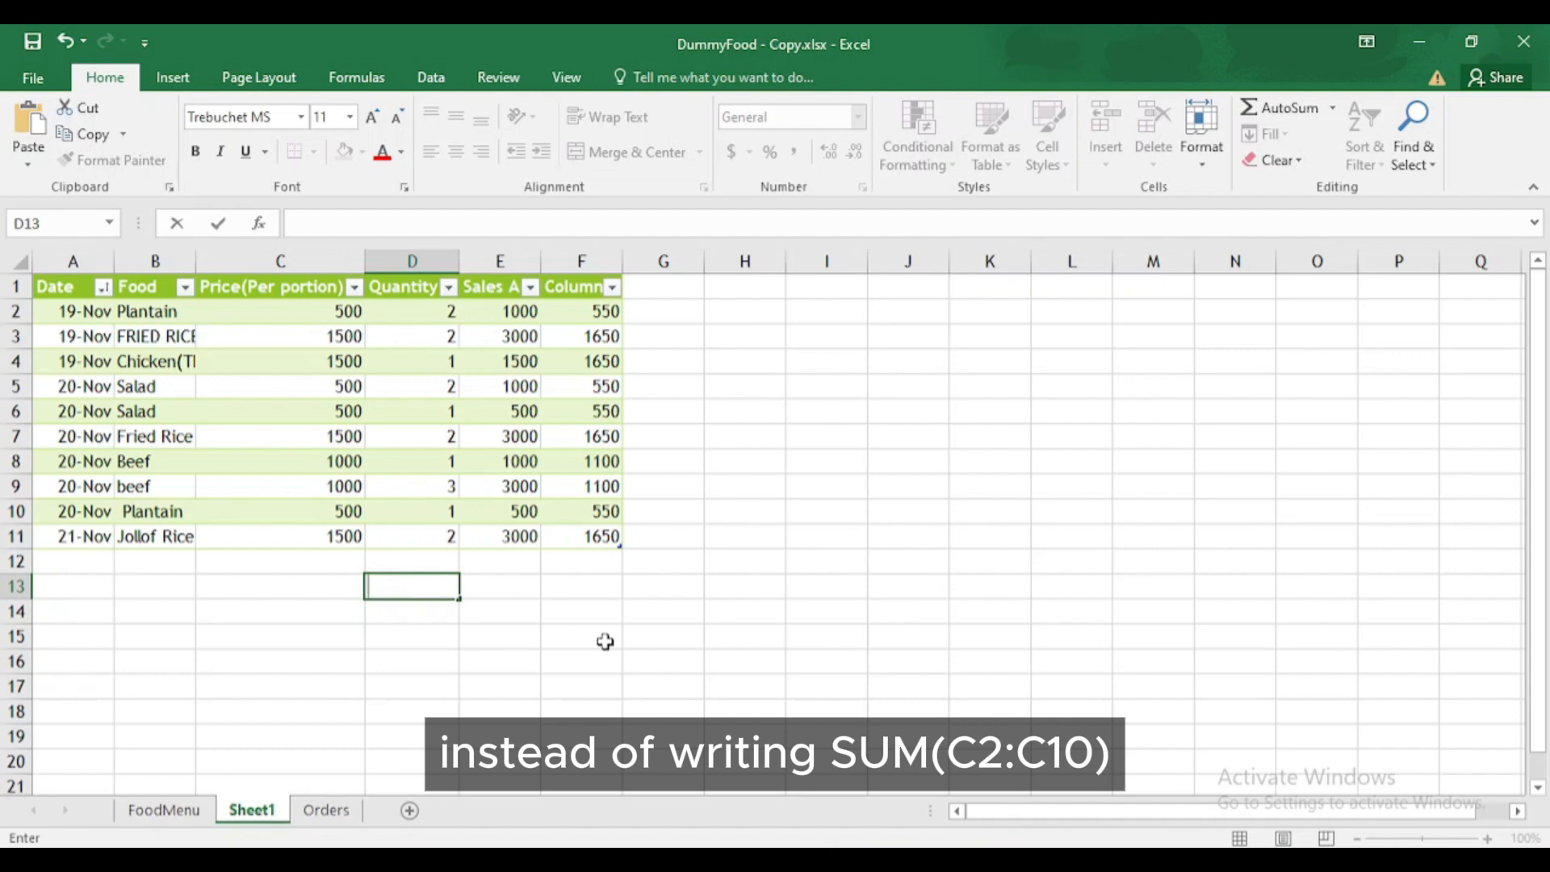
- Total Sales Amount with =SUM(Table7[Sales Amount]), giving 17500, then select a table cell
type("=sum")
key("Tab")
type("ta")
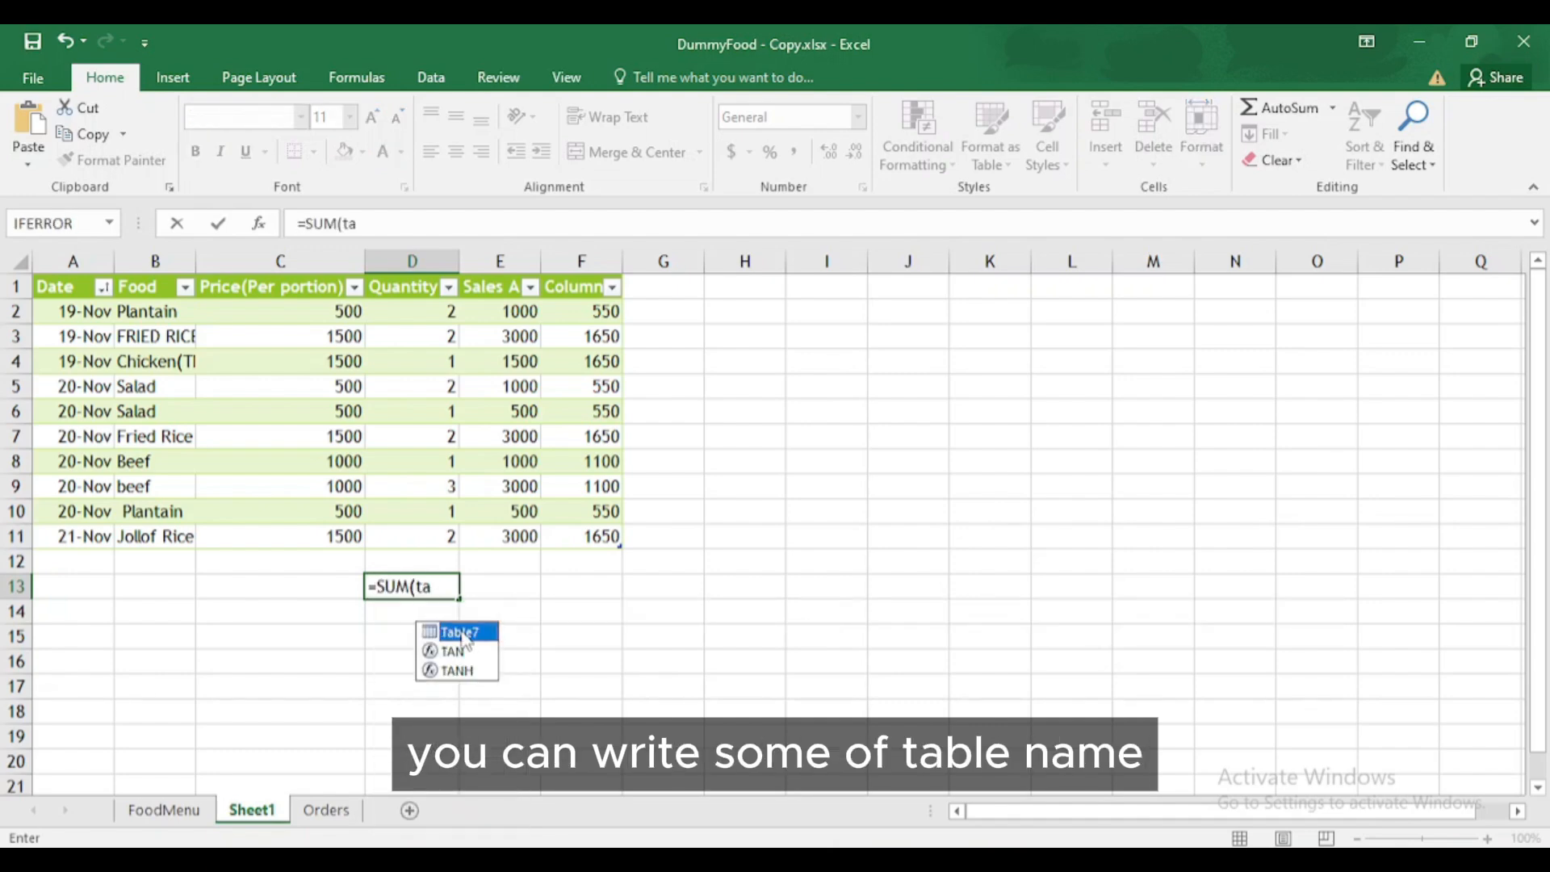
double_click(462, 638)
type("[")
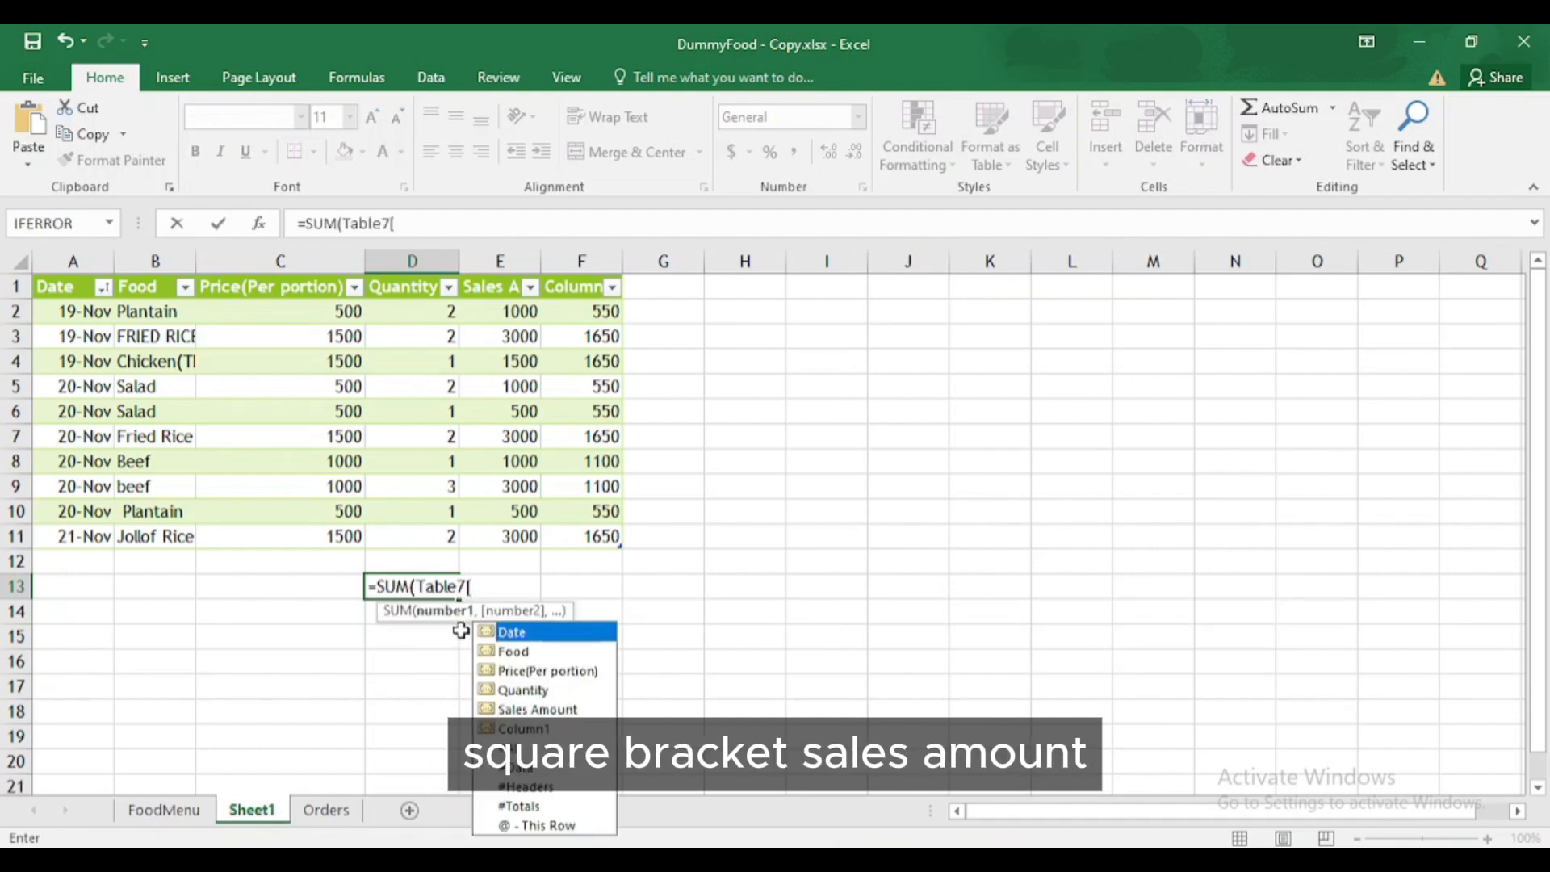
double_click(516, 710)
type("]")
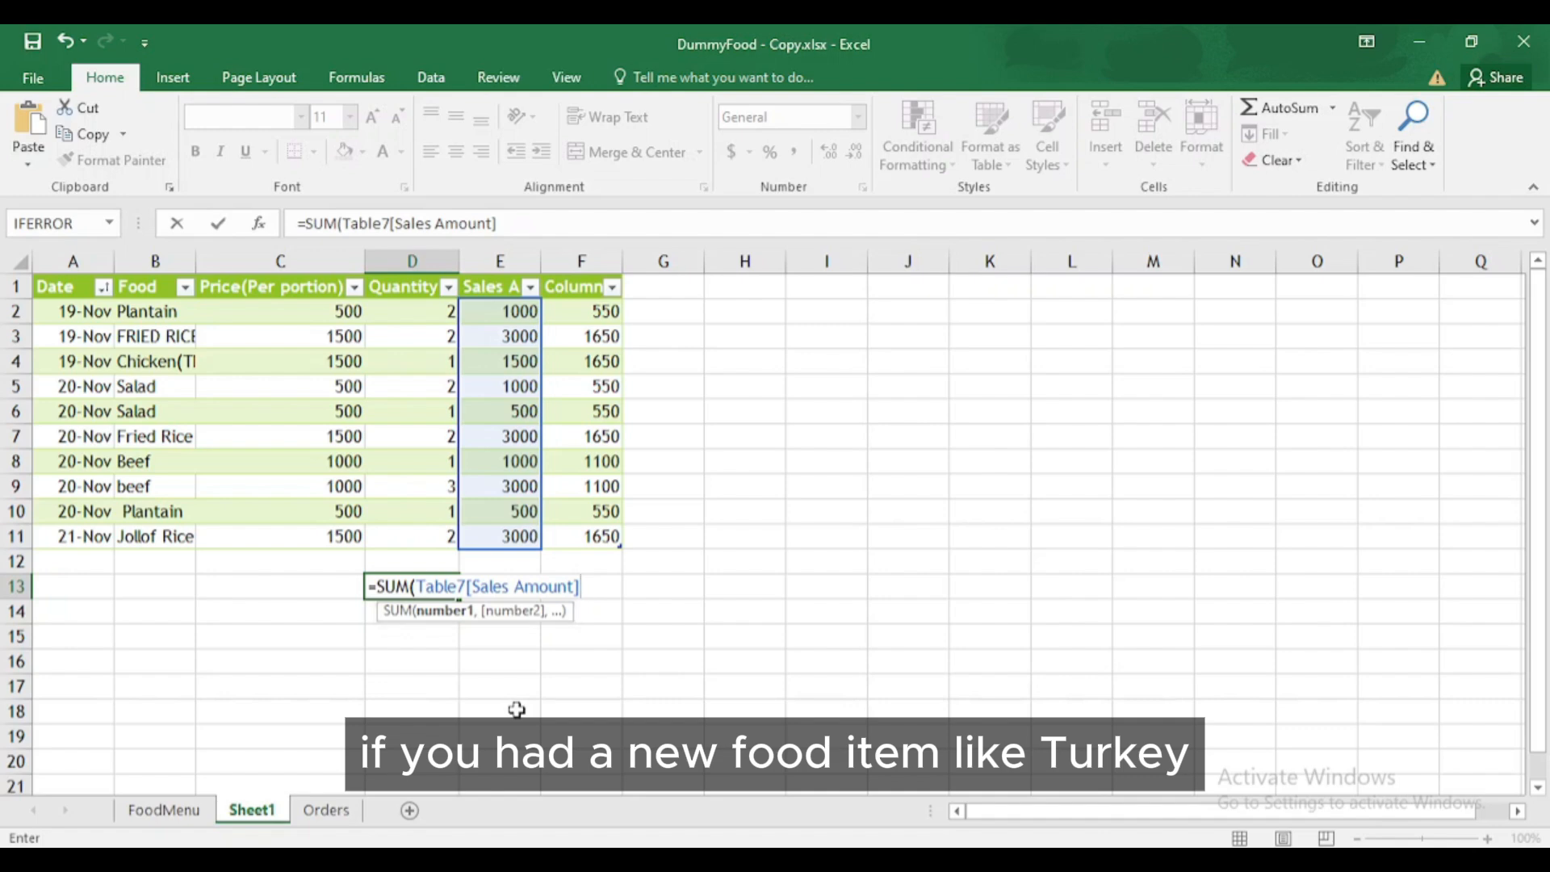
key("Return")
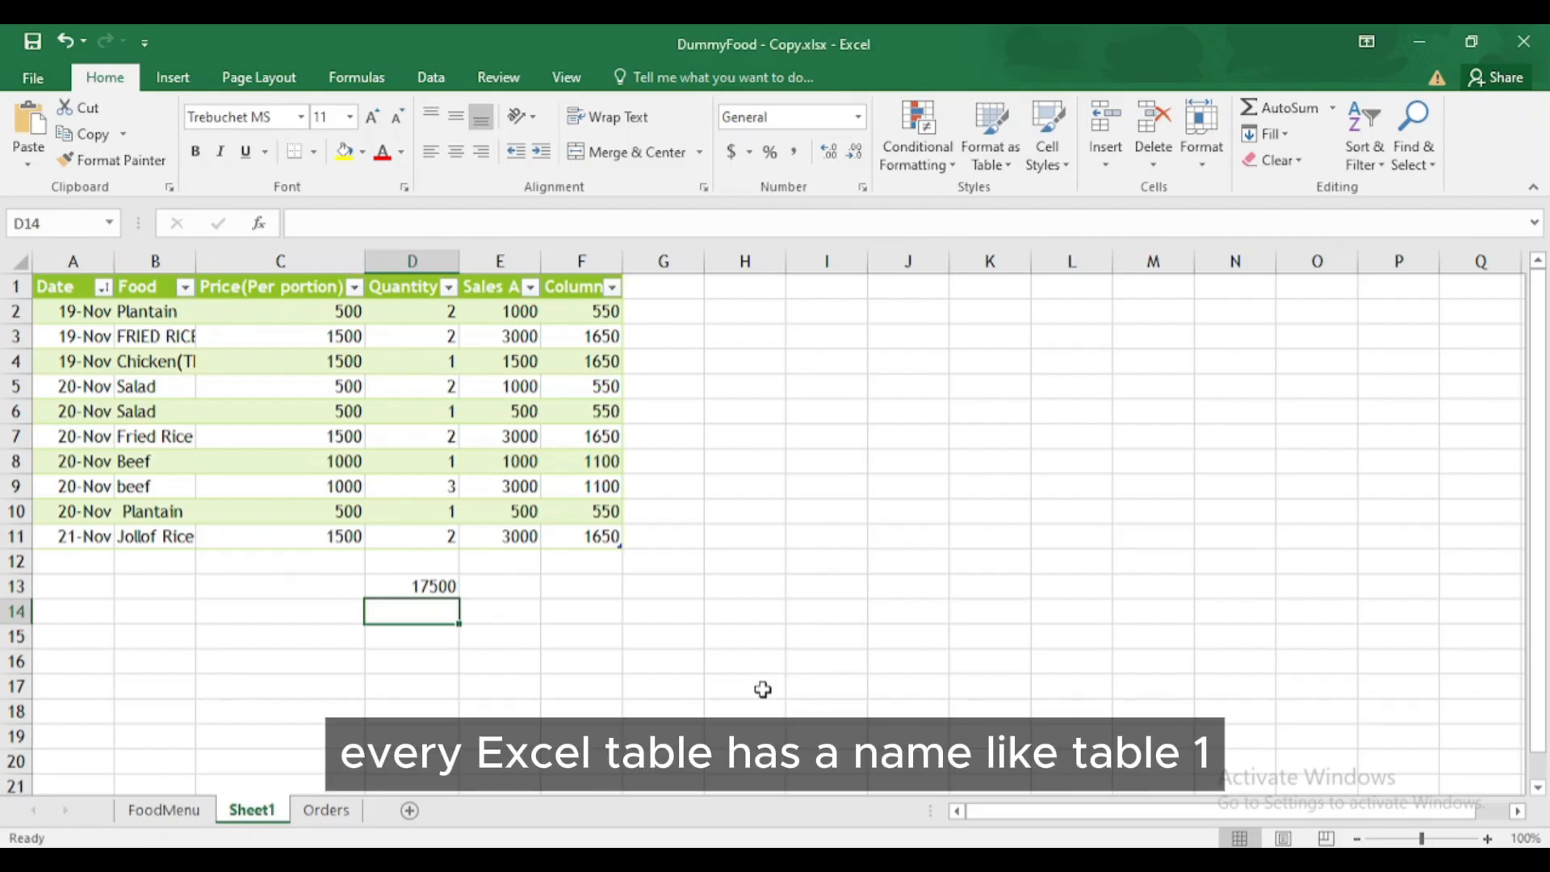
left_click(597, 536)
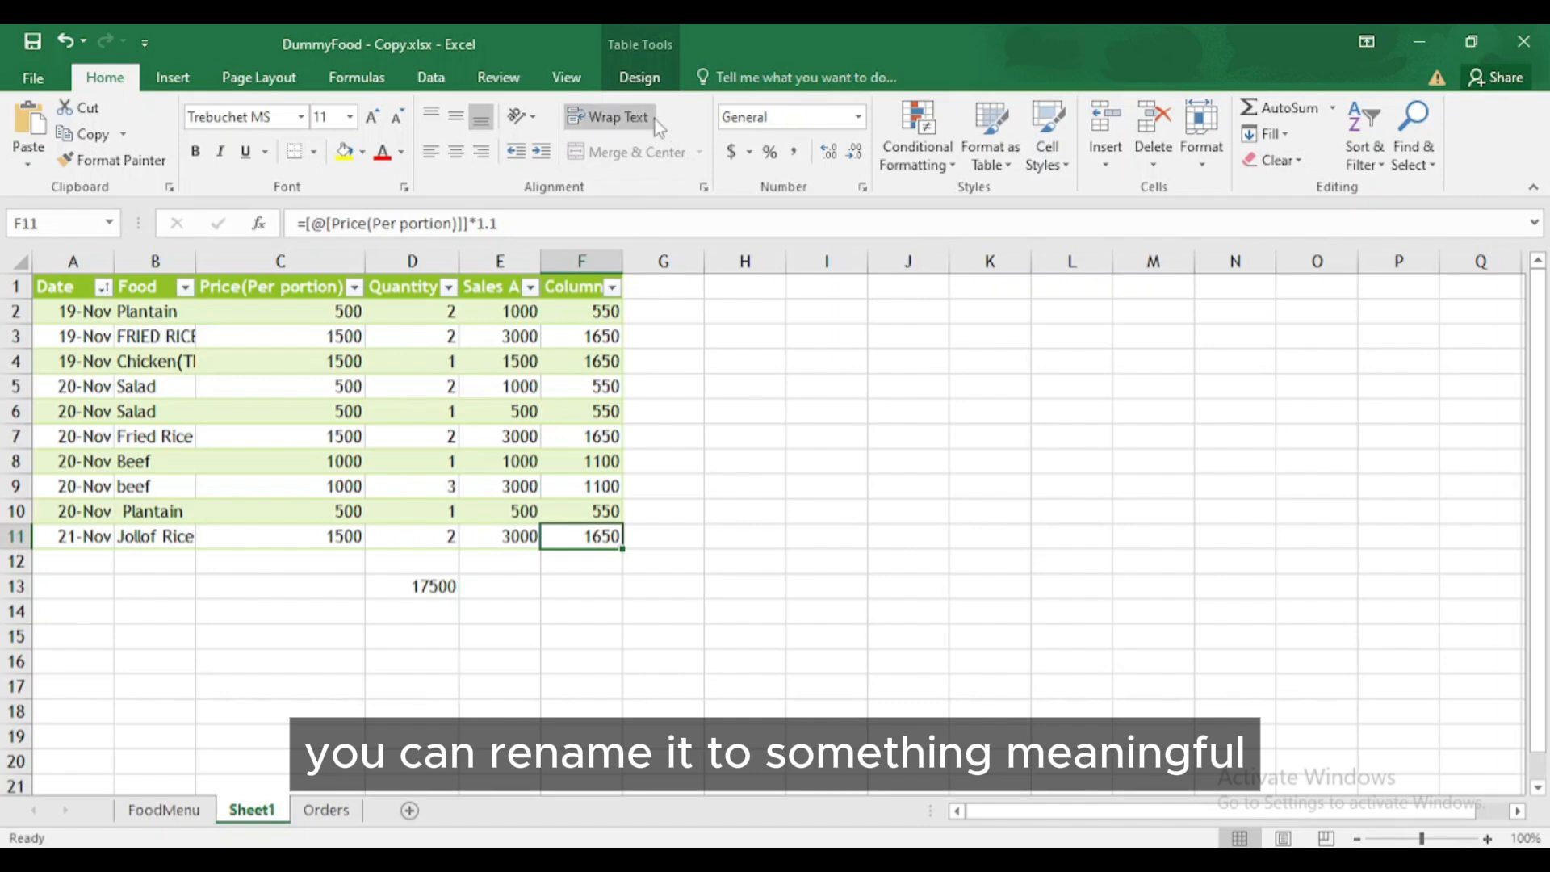
- Change the Table Name from Table7 to FoodSalesTable
left_click(646, 84)
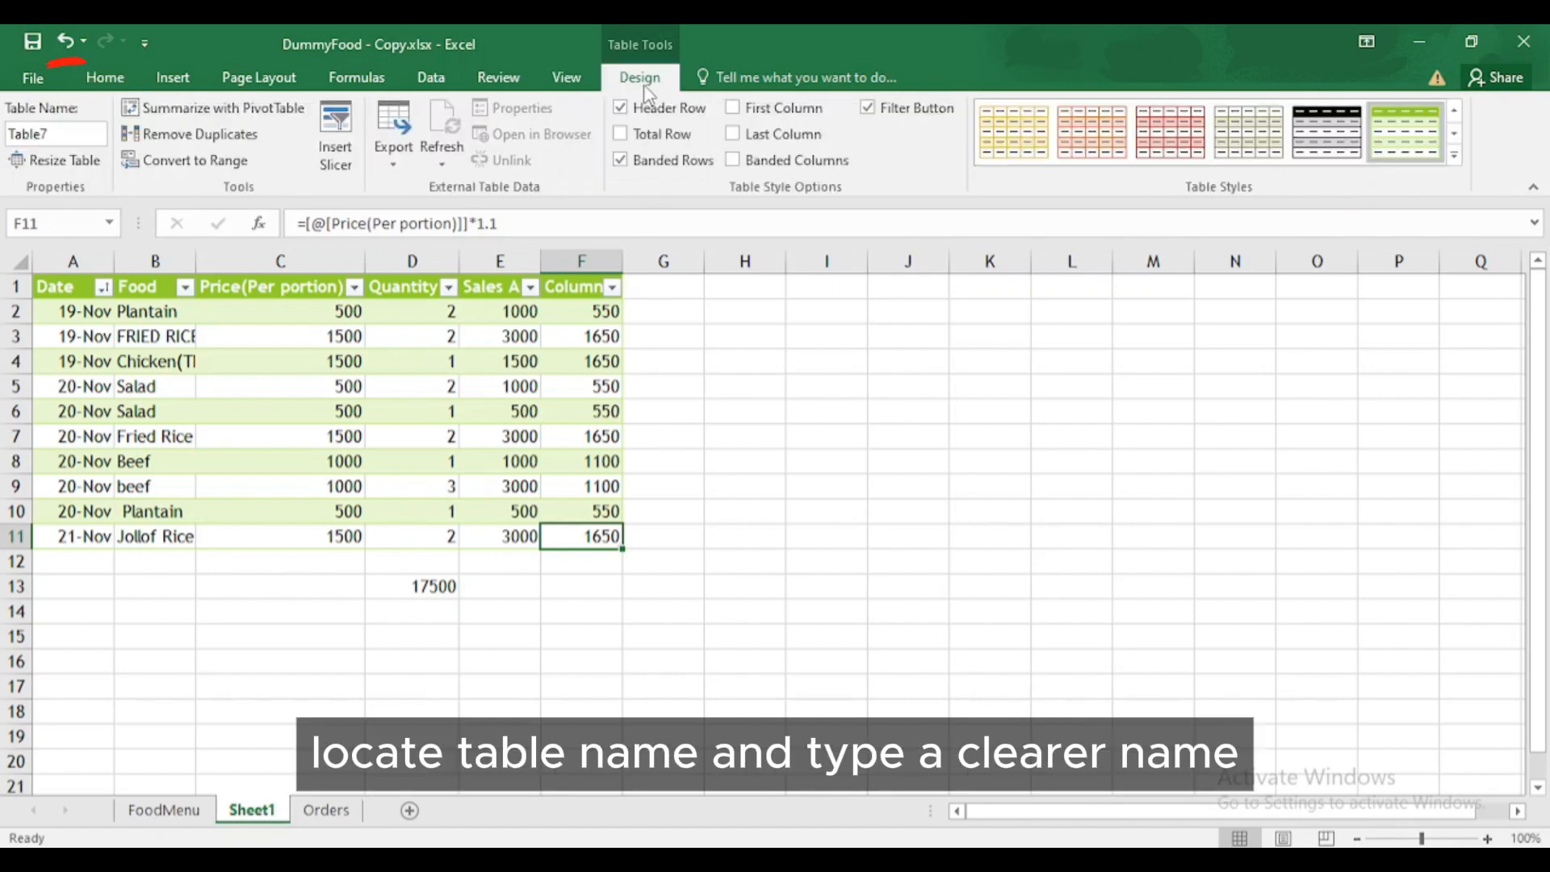
left_click(55, 135)
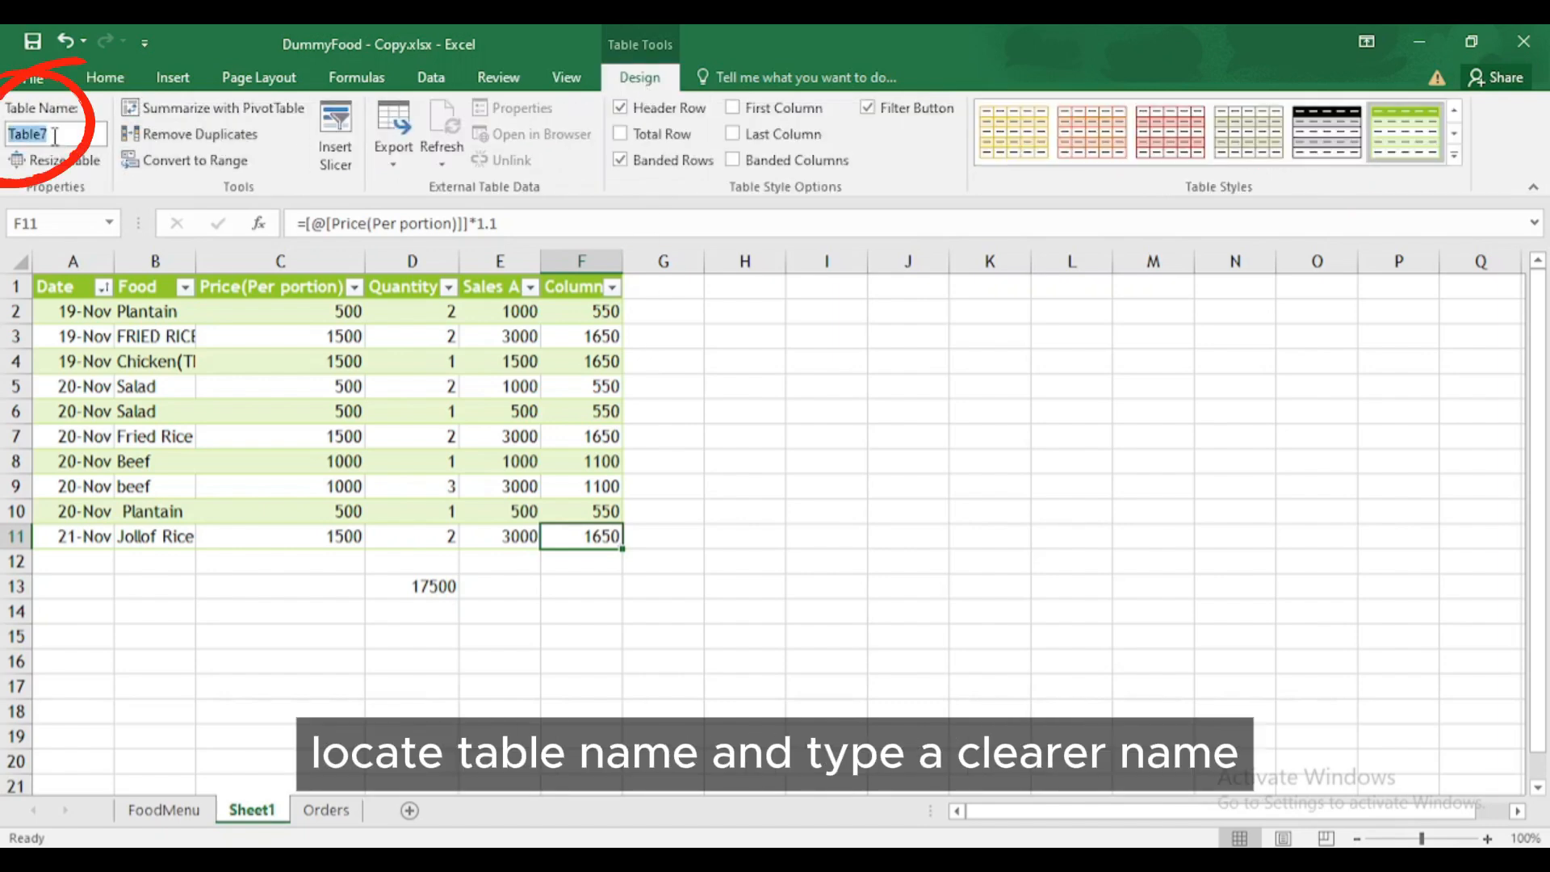
type("FoodSalesTable")
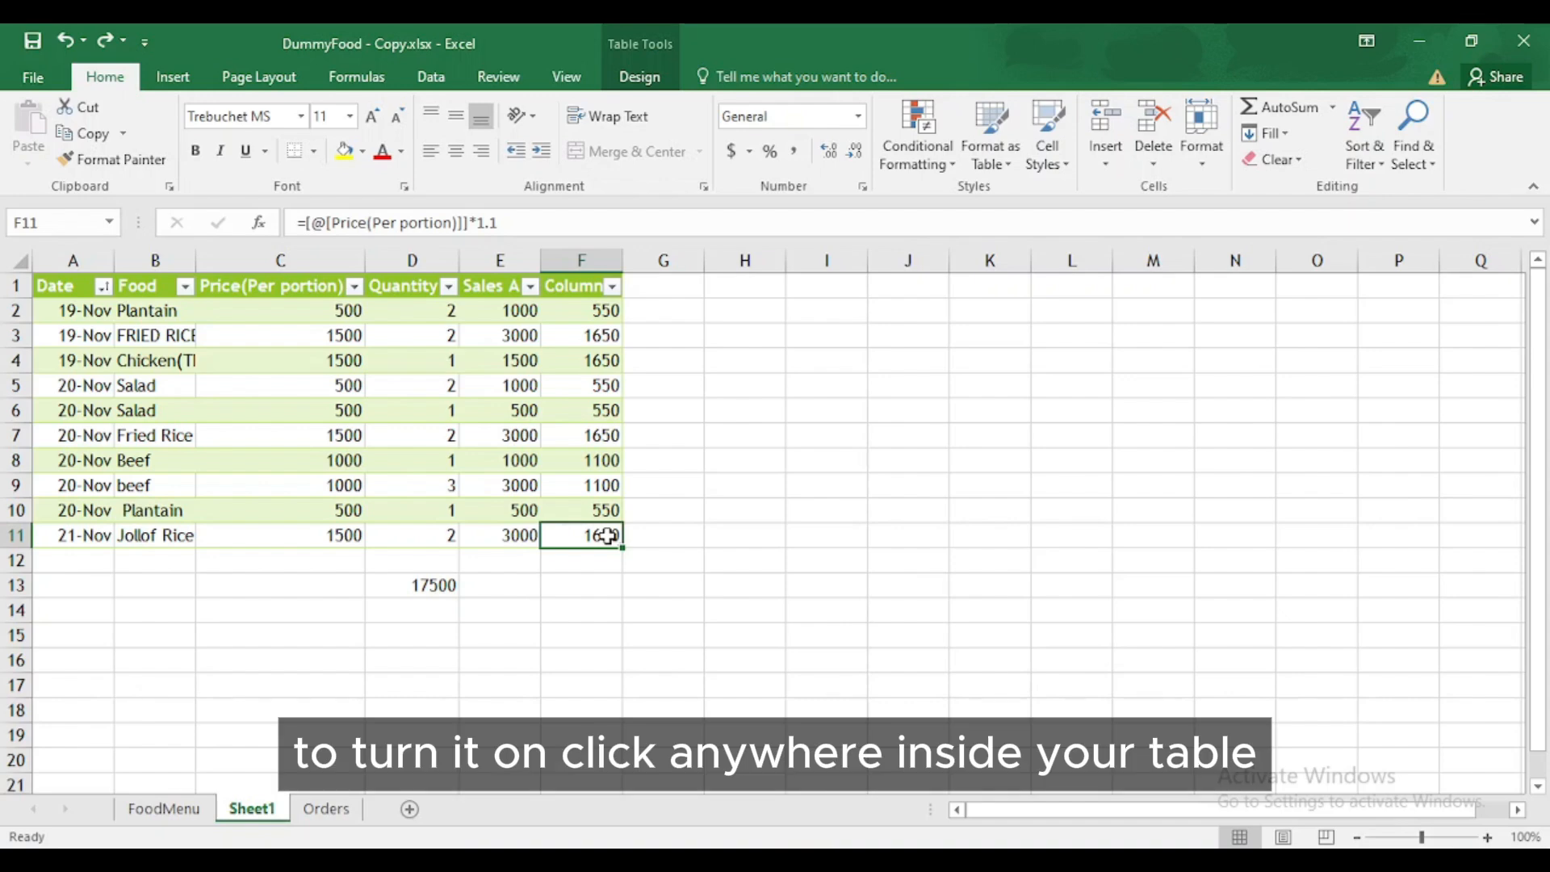
- Turn on the Total Row and set the Sales Amount total to Sum (17500)
left_click(639, 83)
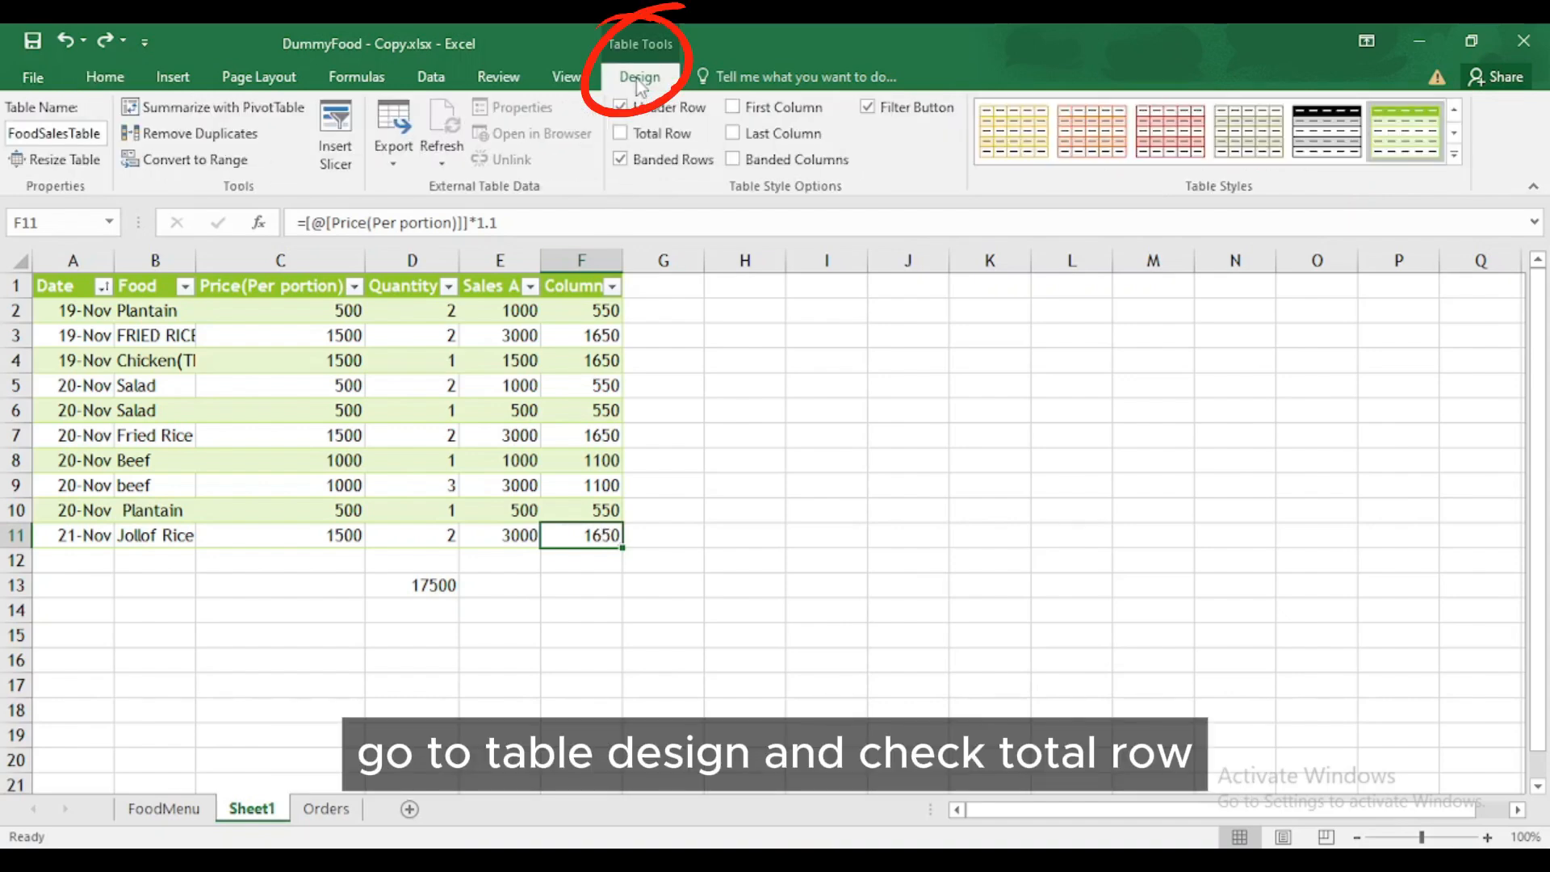
left_click(621, 133)
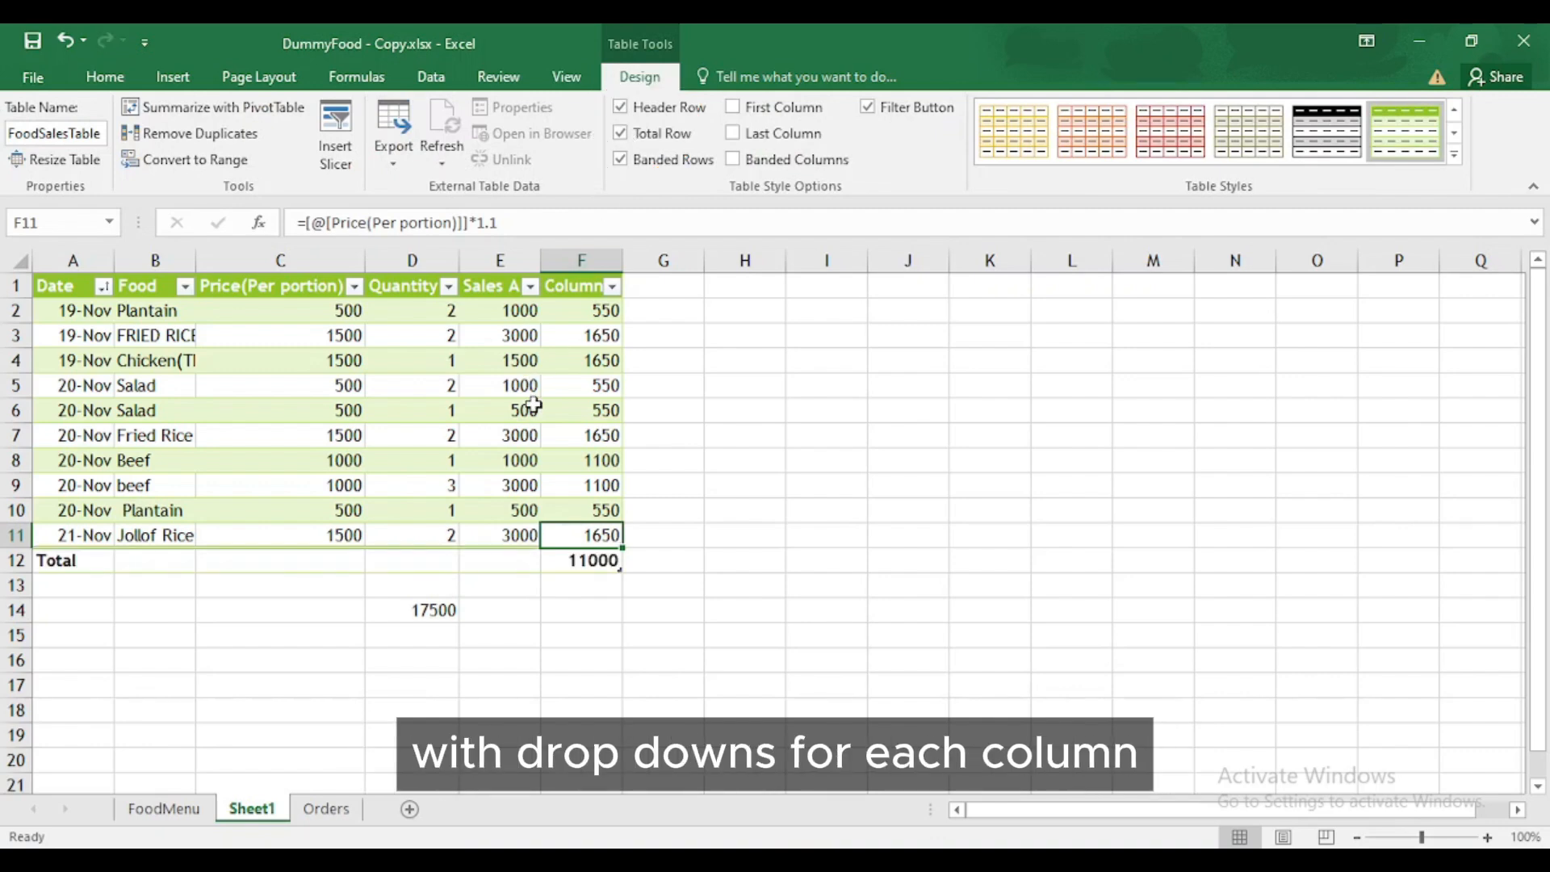
left_click(517, 561)
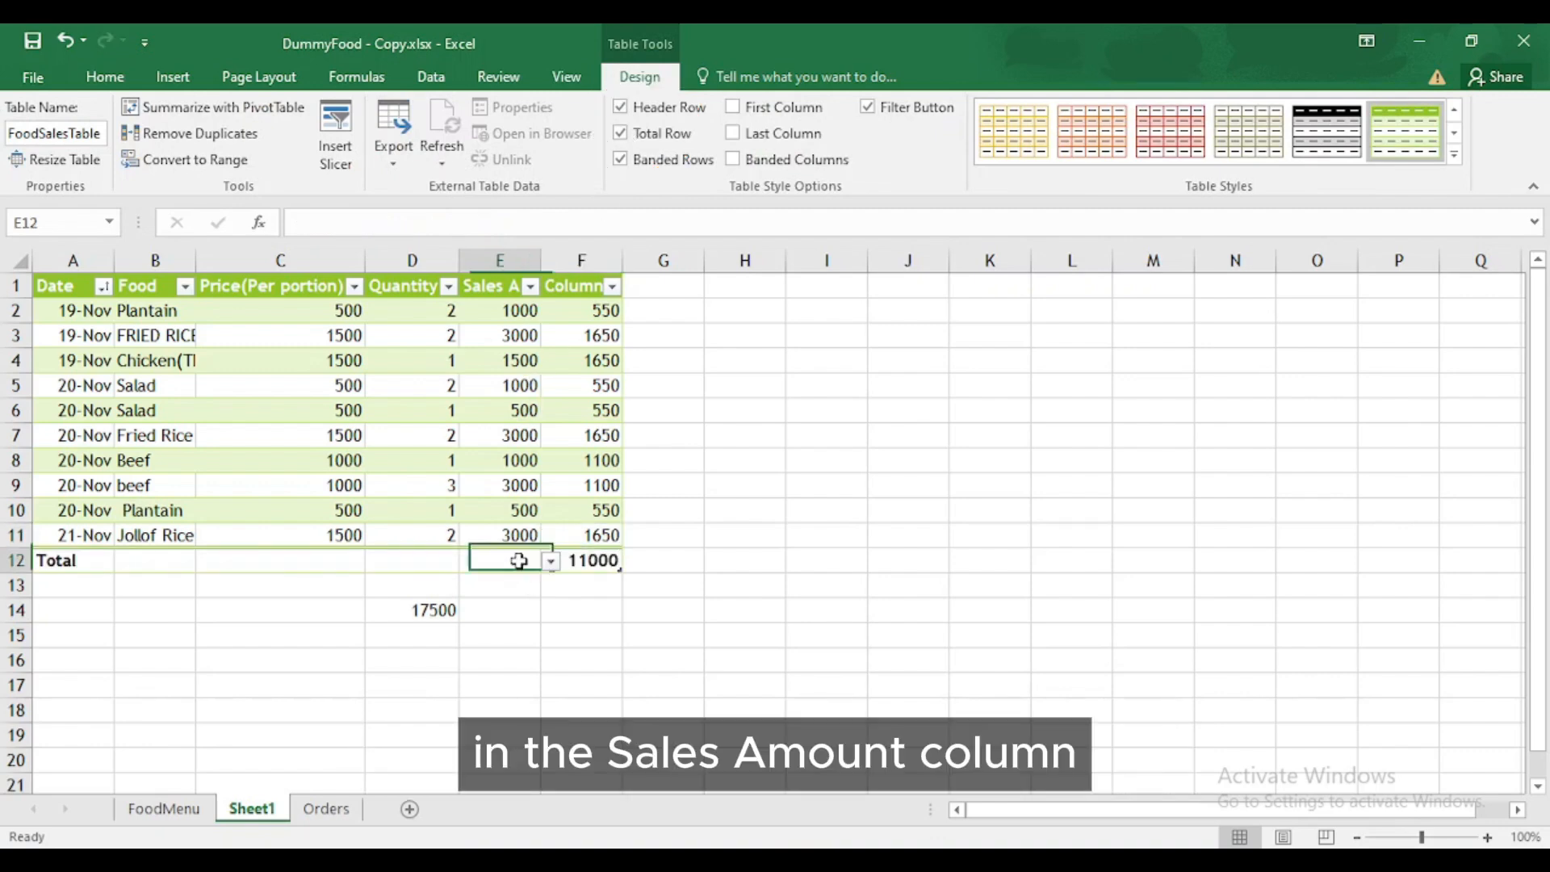
left_click(549, 561)
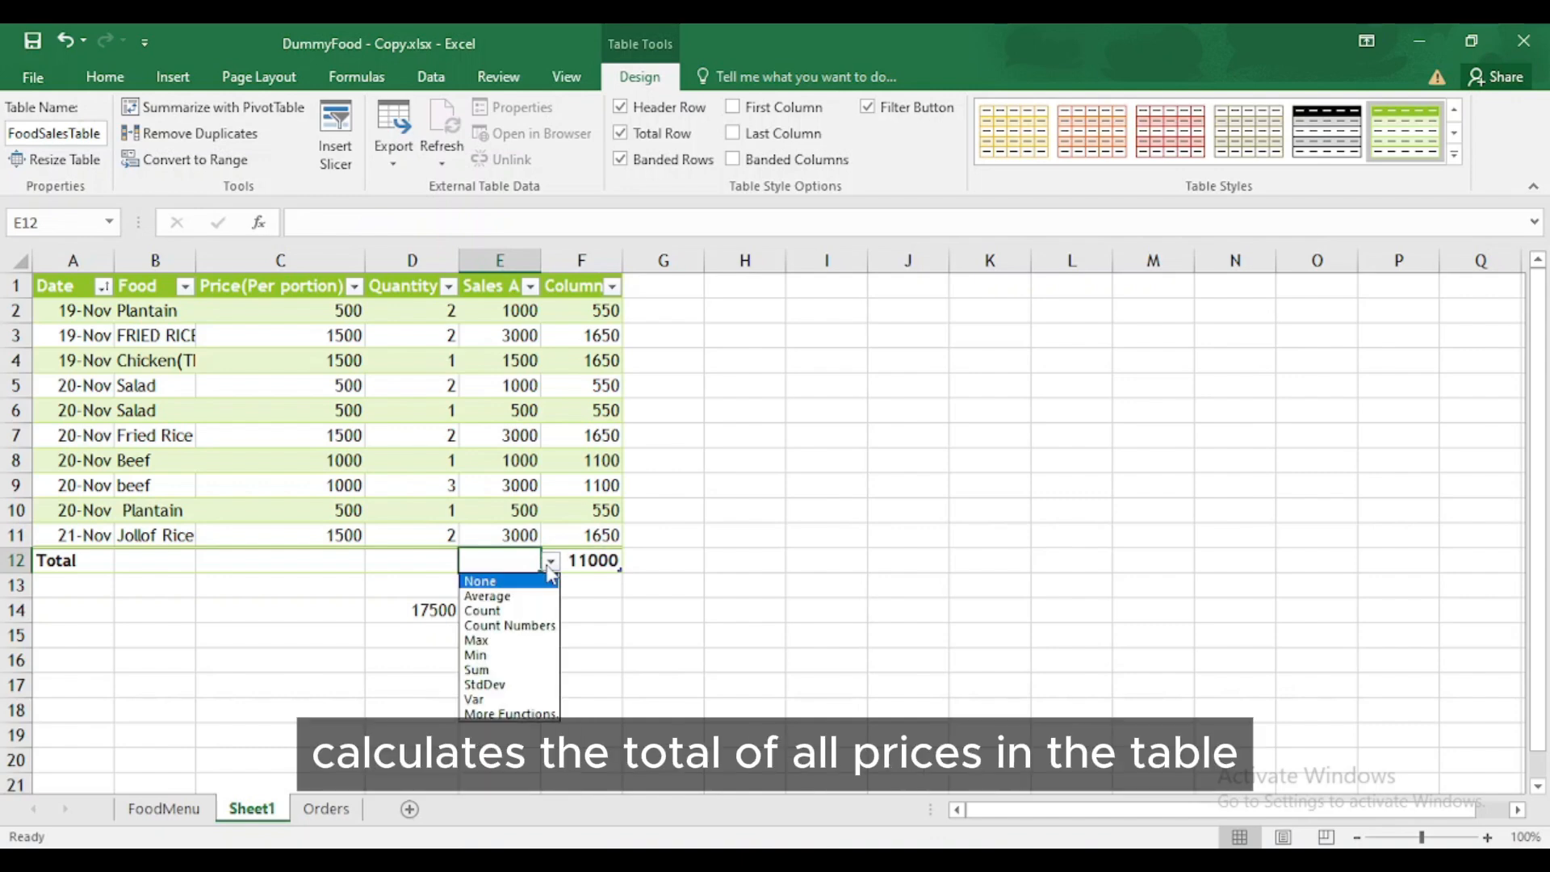
left_click(512, 669)
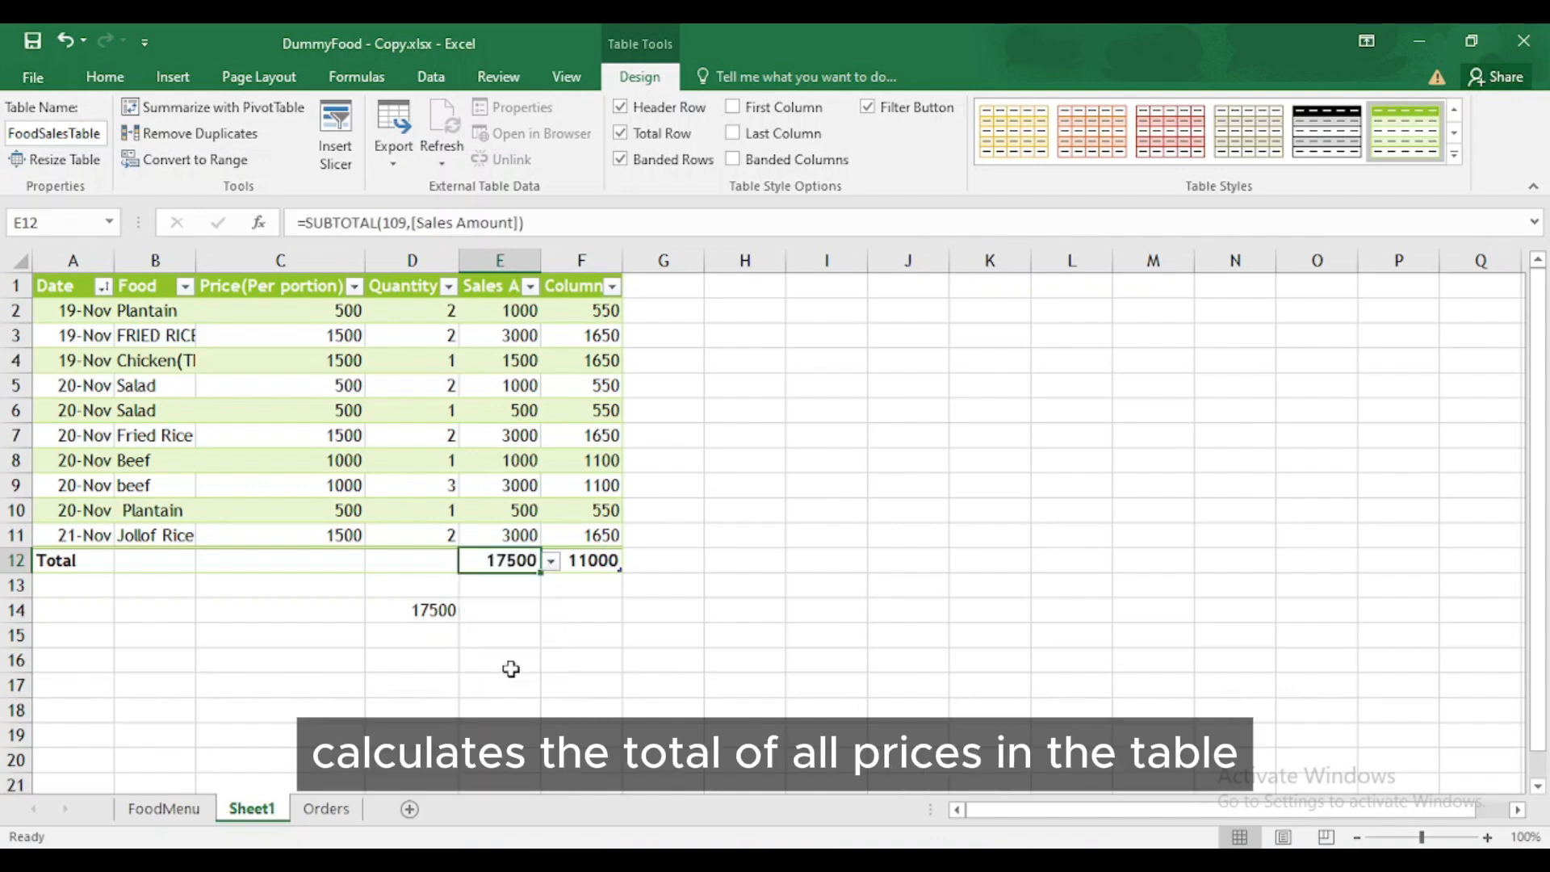
- Set the price total to Average (1000) and begin typing Turkey below the table
left_click(331, 559)
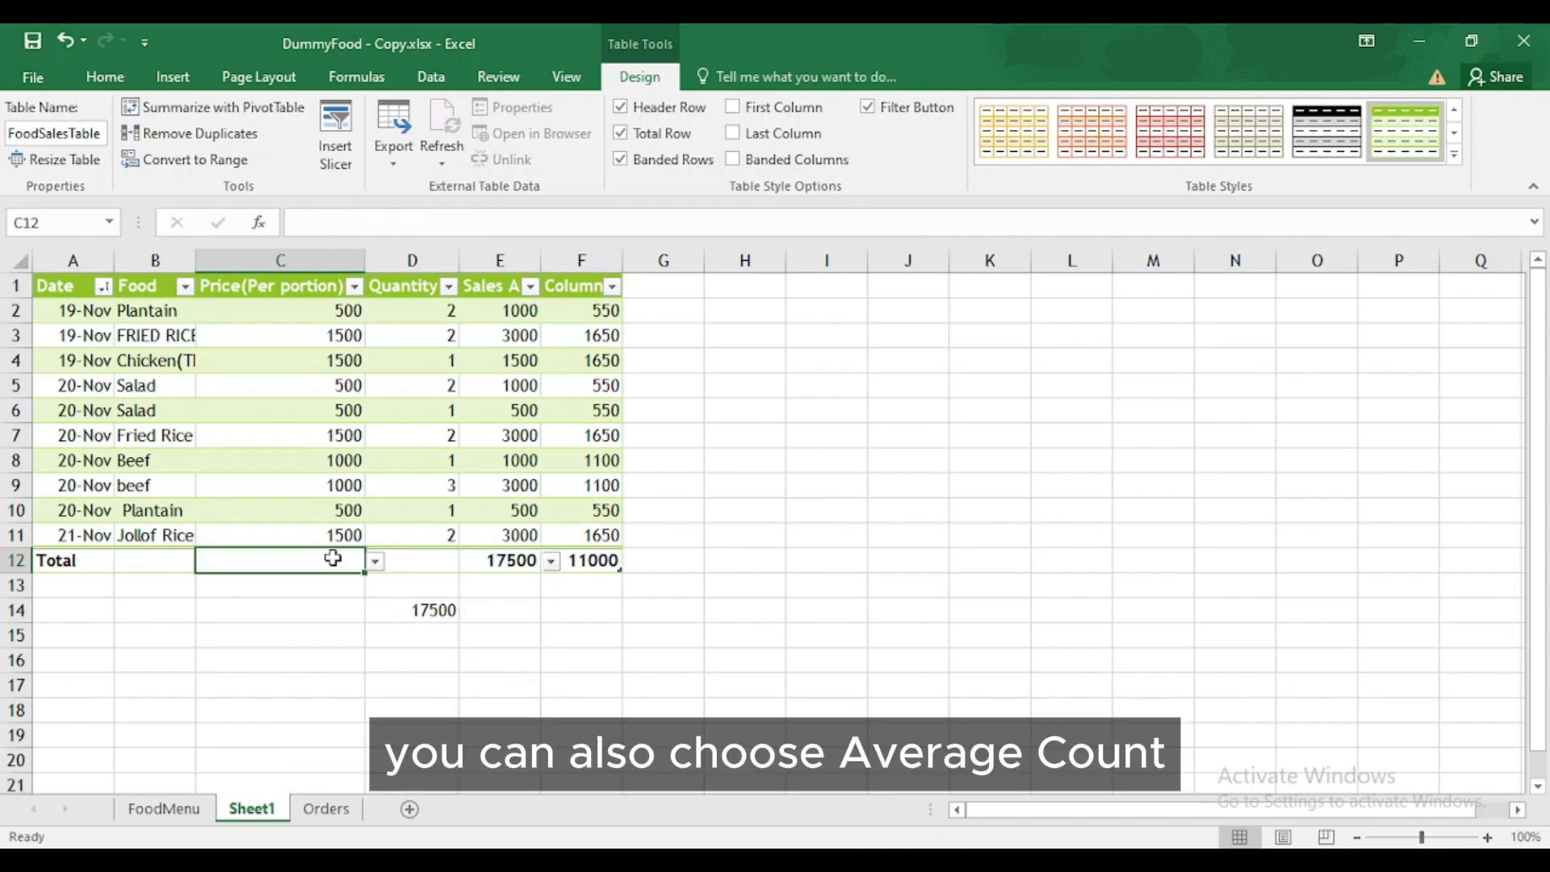
left_click(367, 561)
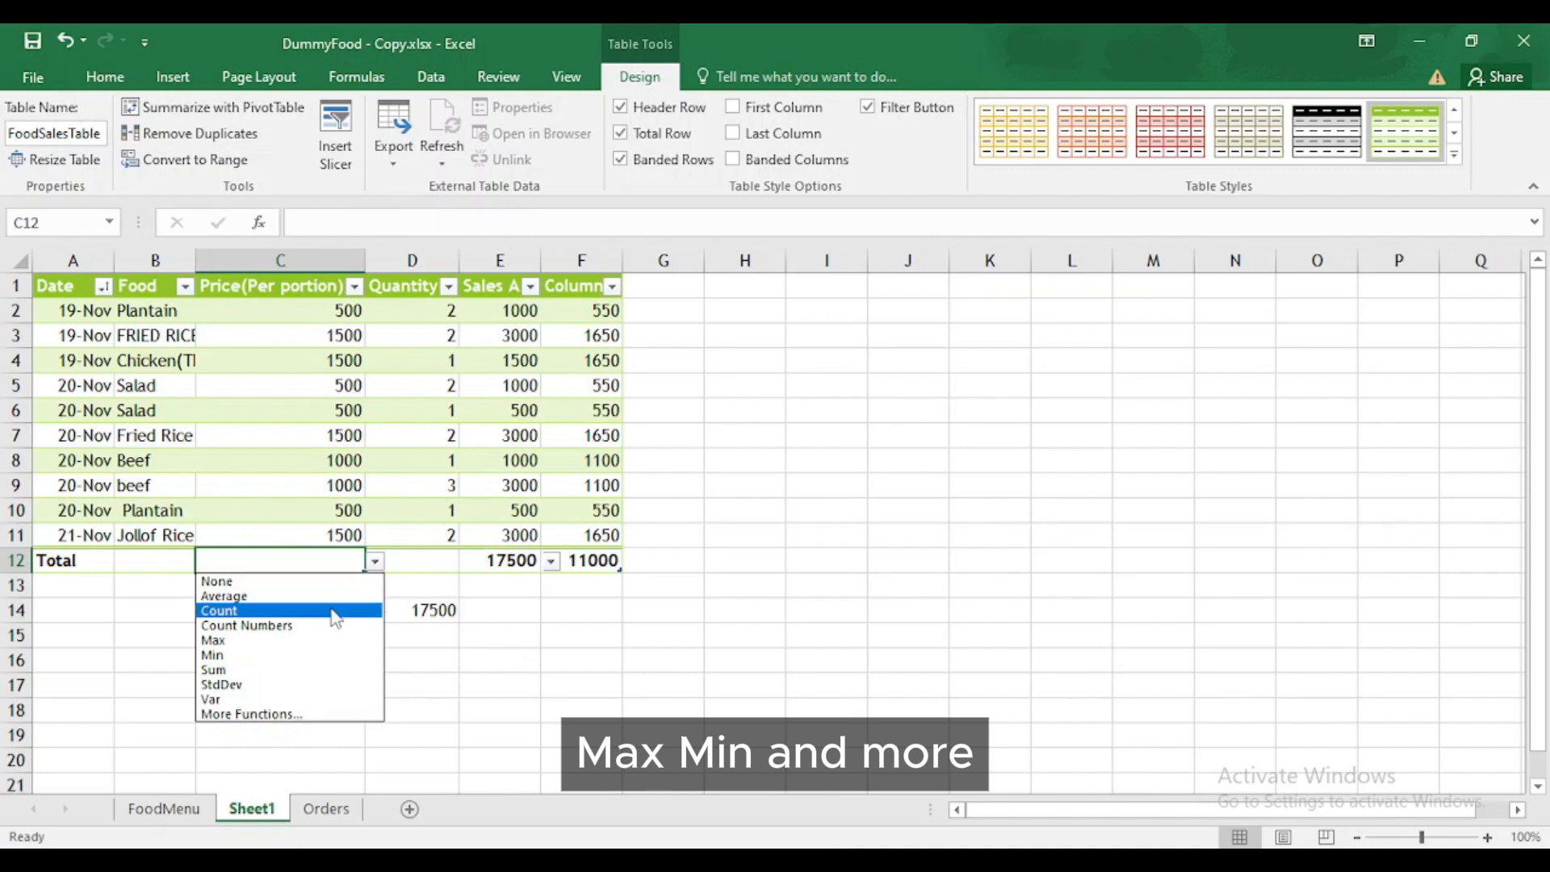
left_click(330, 596)
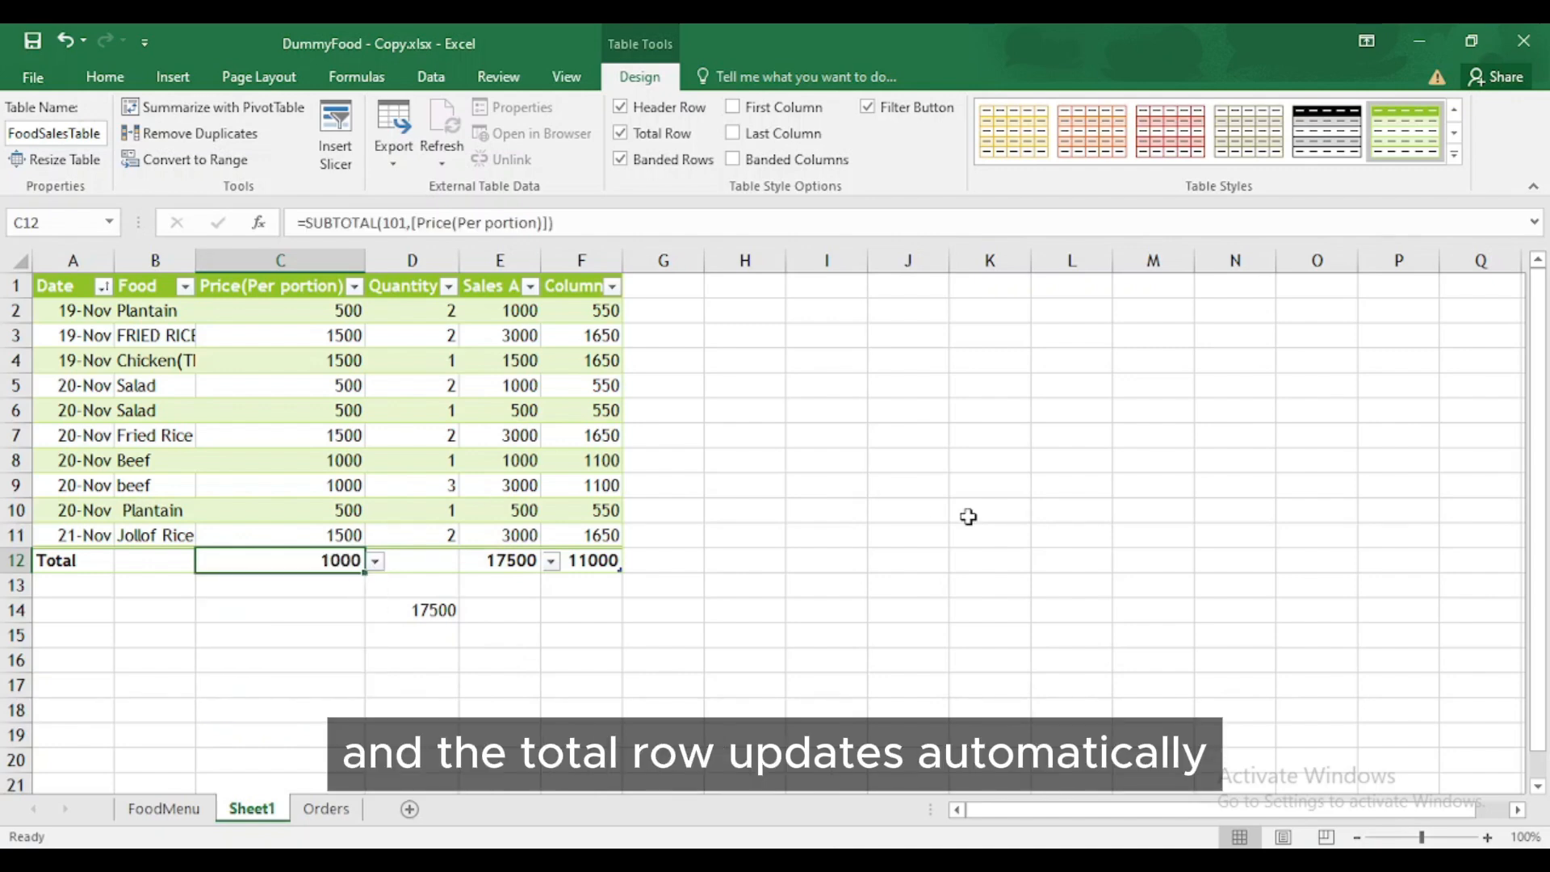
type("rkey")
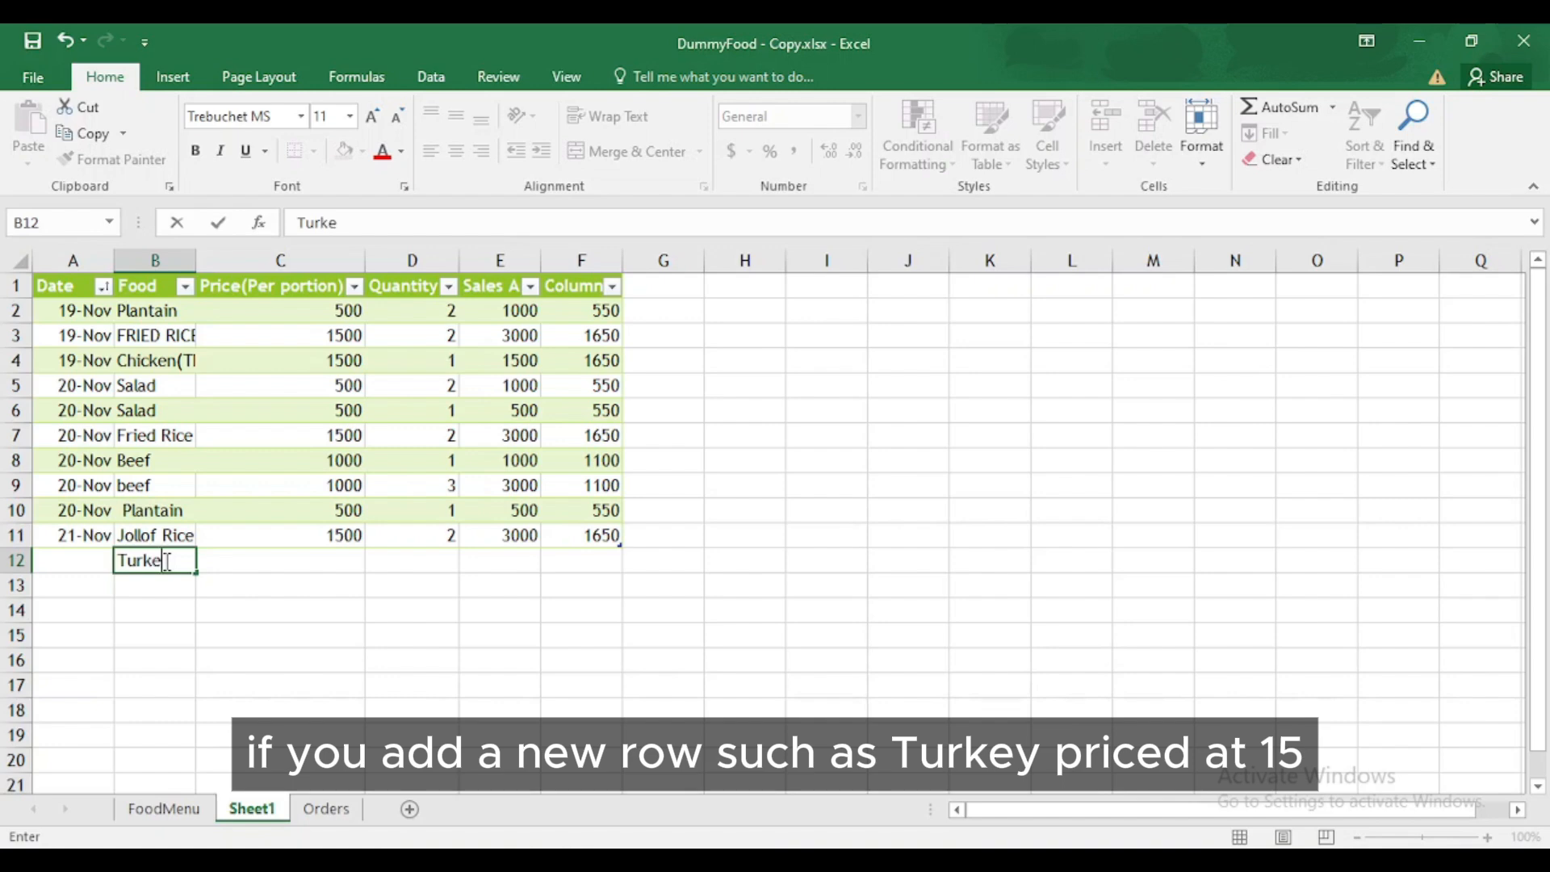
- Enter Turkey with price 1500 below the table and switch the Total Row on
key("Tab")
type("1500")
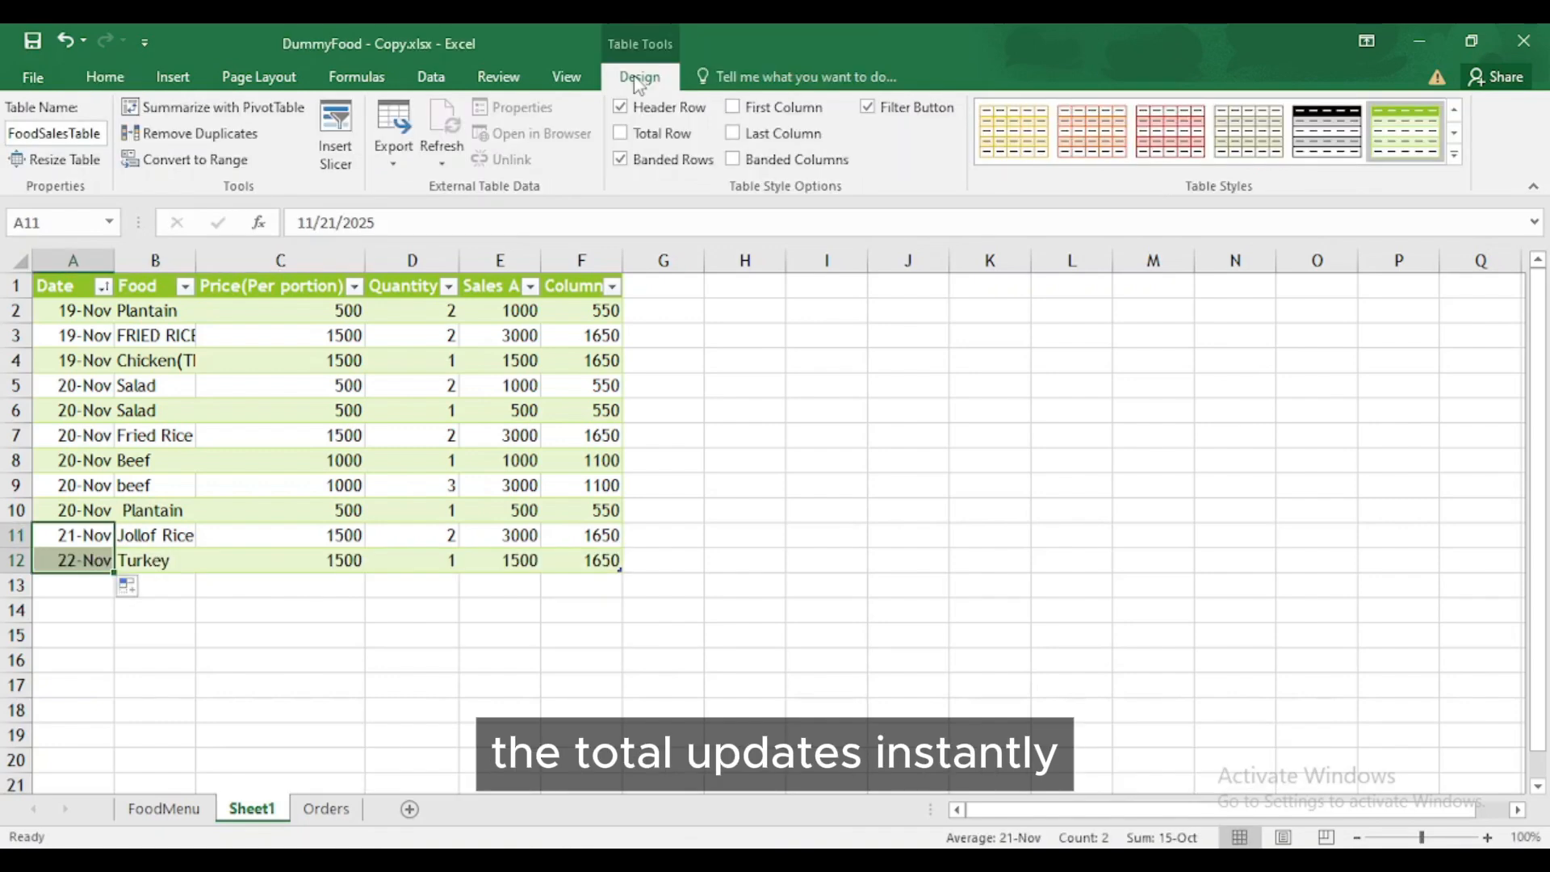
left_click(621, 133)
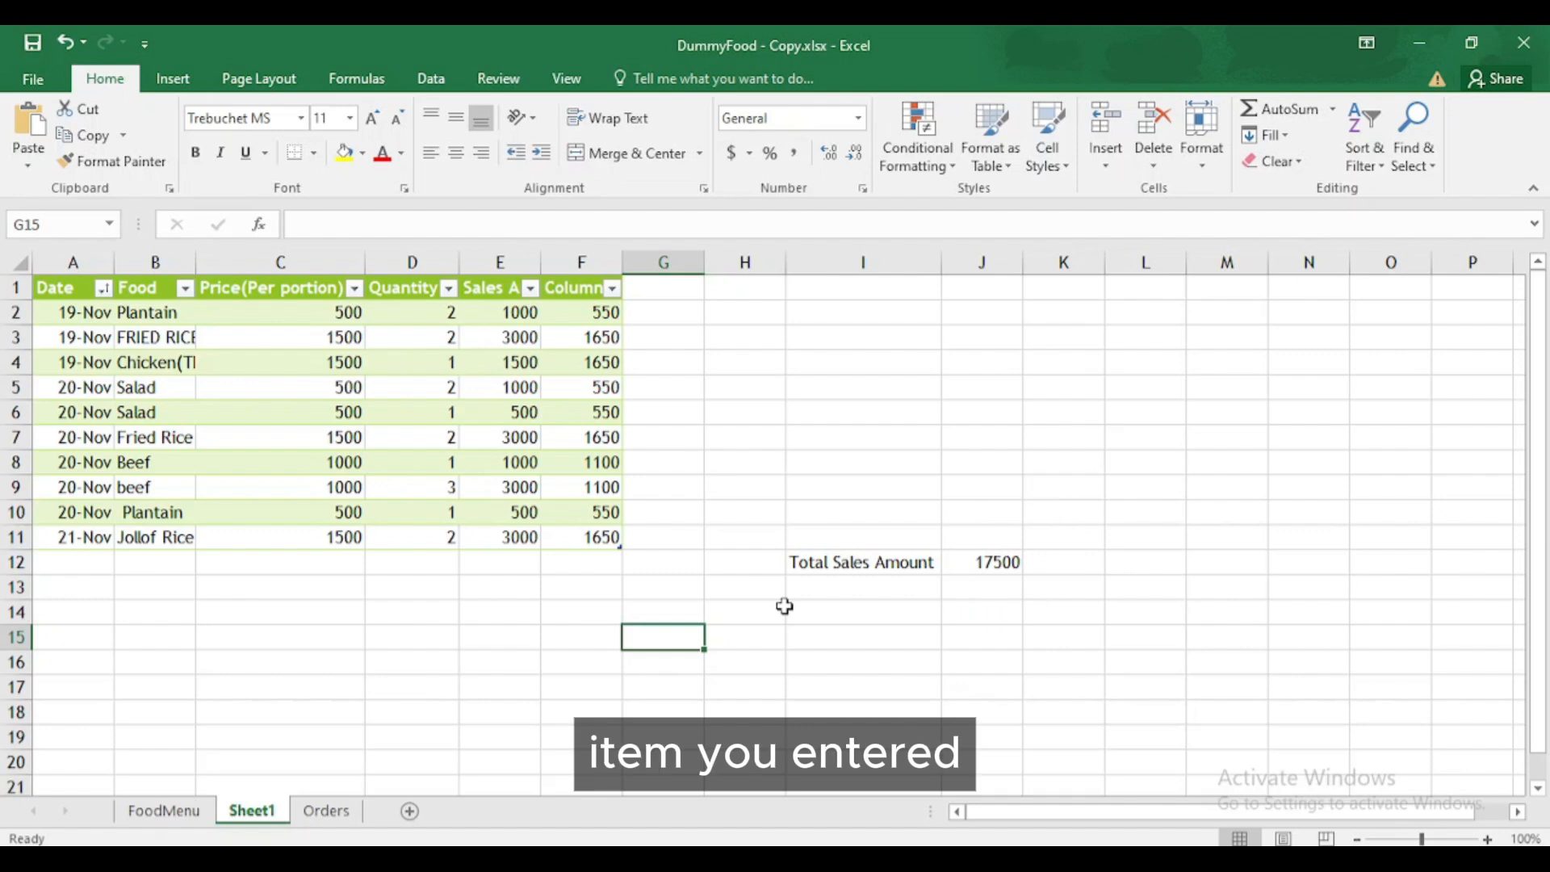
- Type a new row in A12: 21-Nov, Turkey, price 2000, quantity 1
left_click(89, 564)
type("21-Nov")
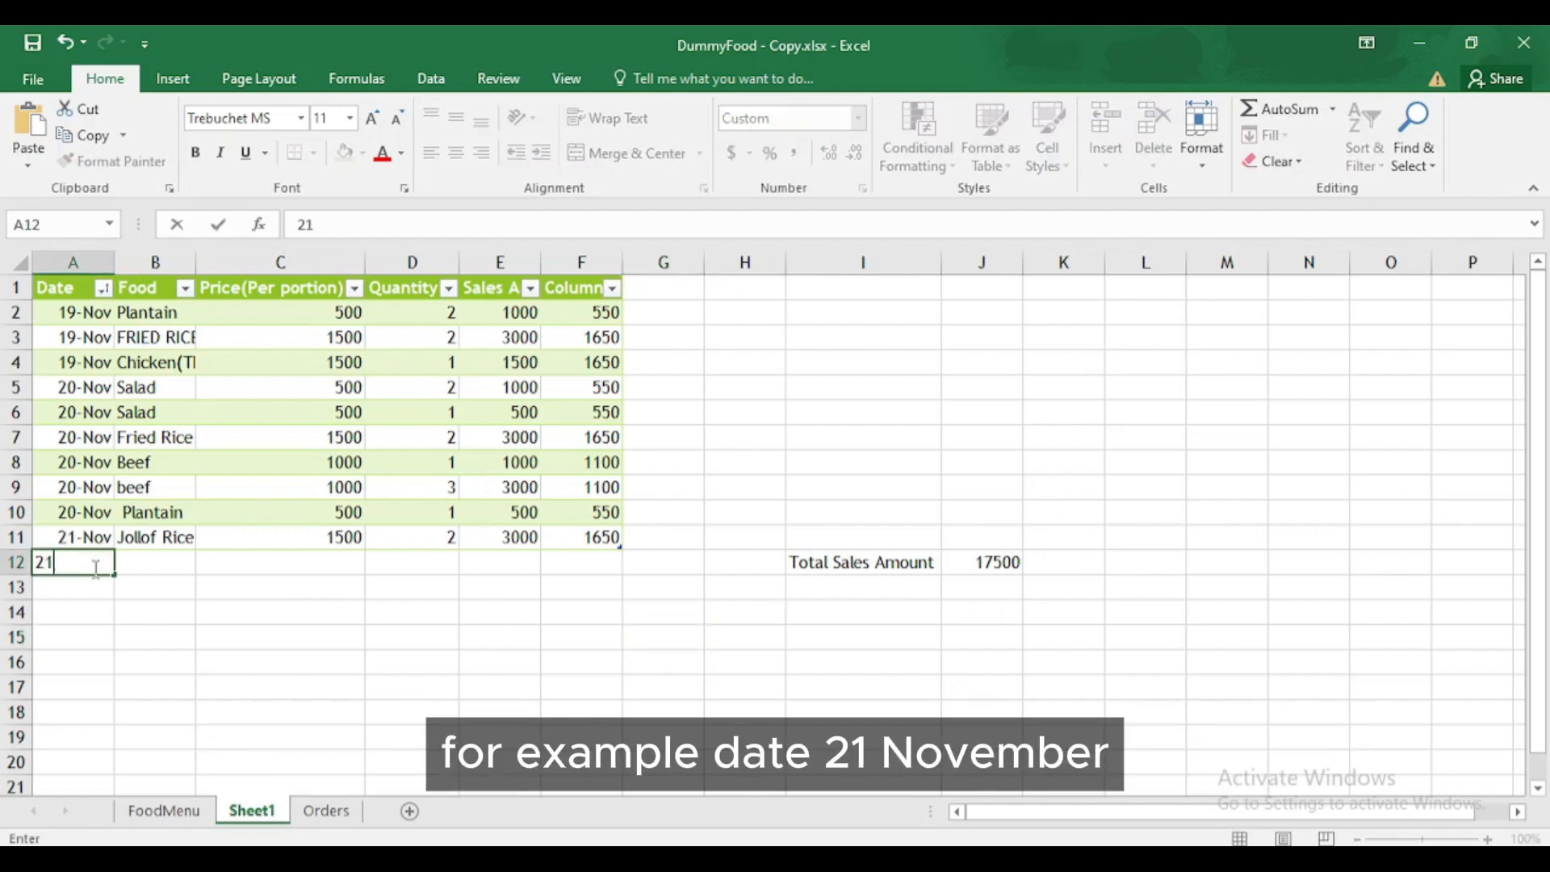
key("Tab")
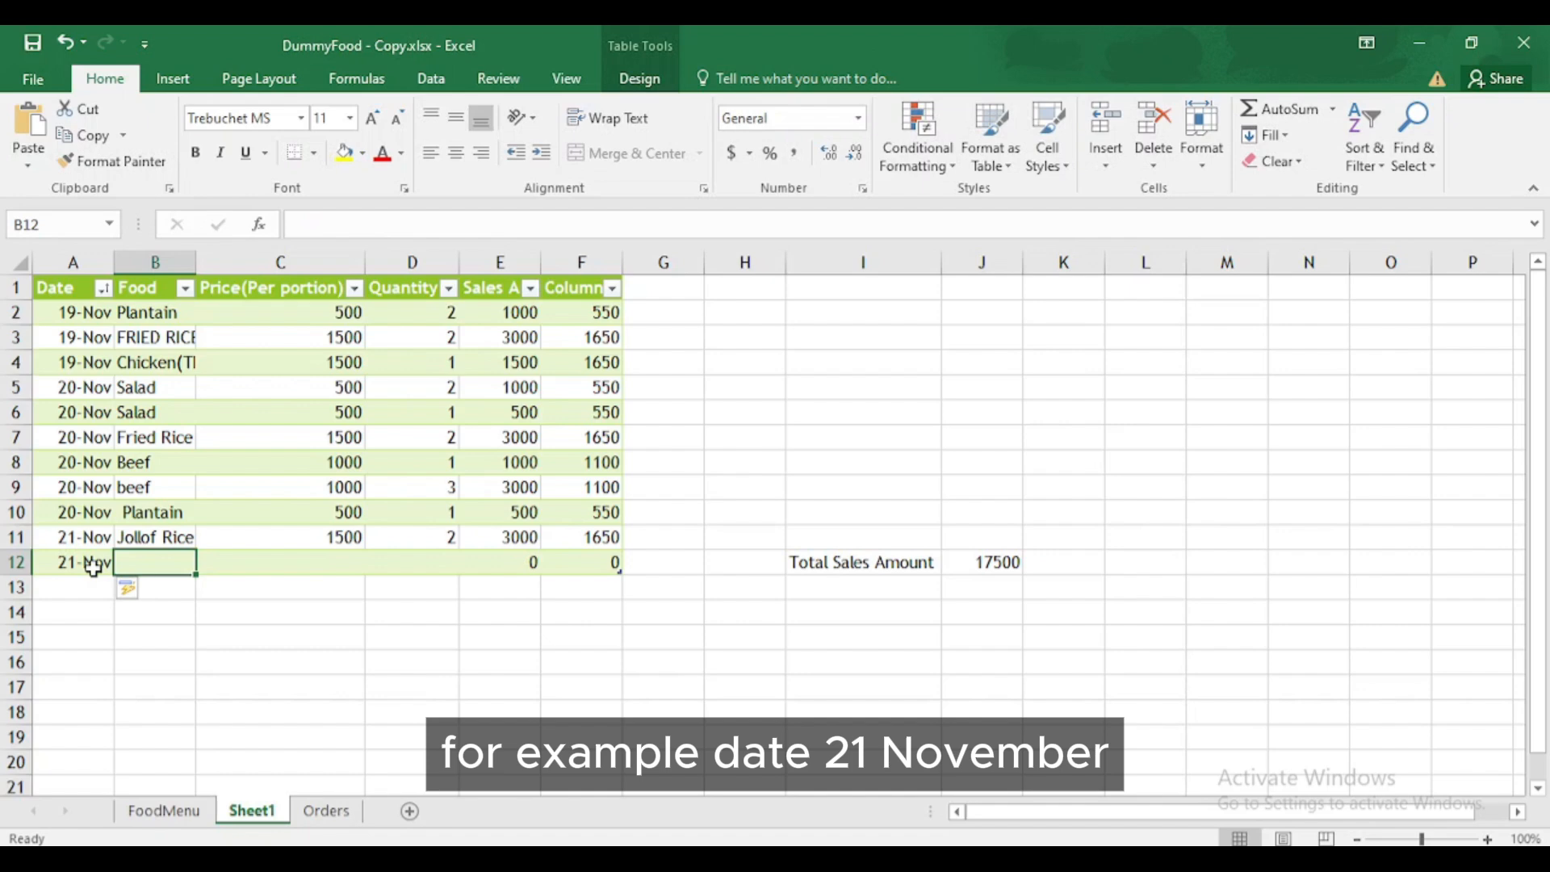
type("Turkey")
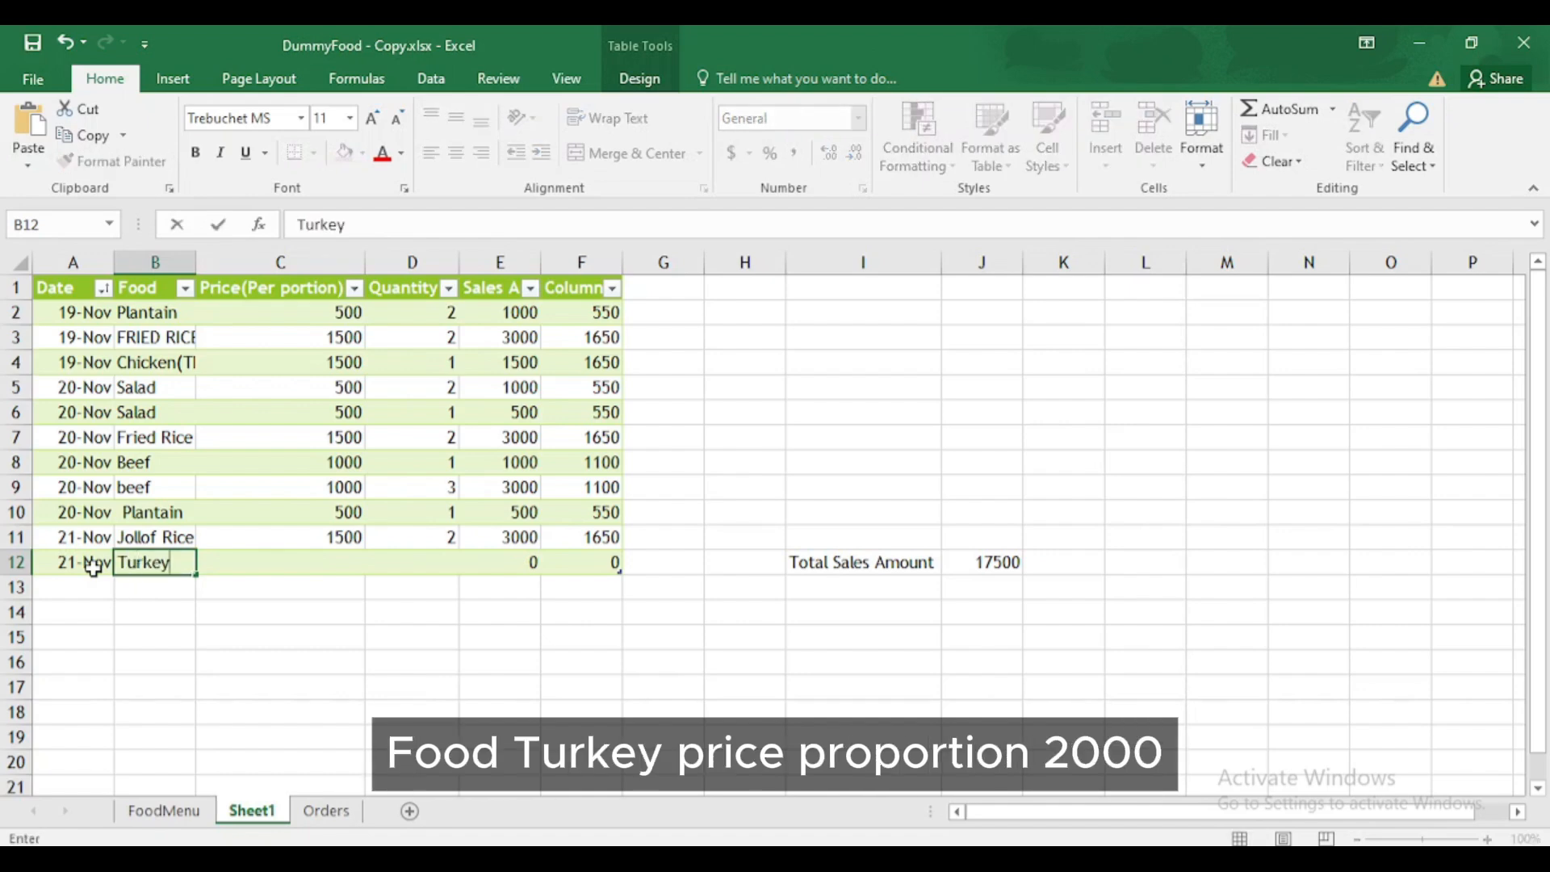
key("Tab")
type("2000")
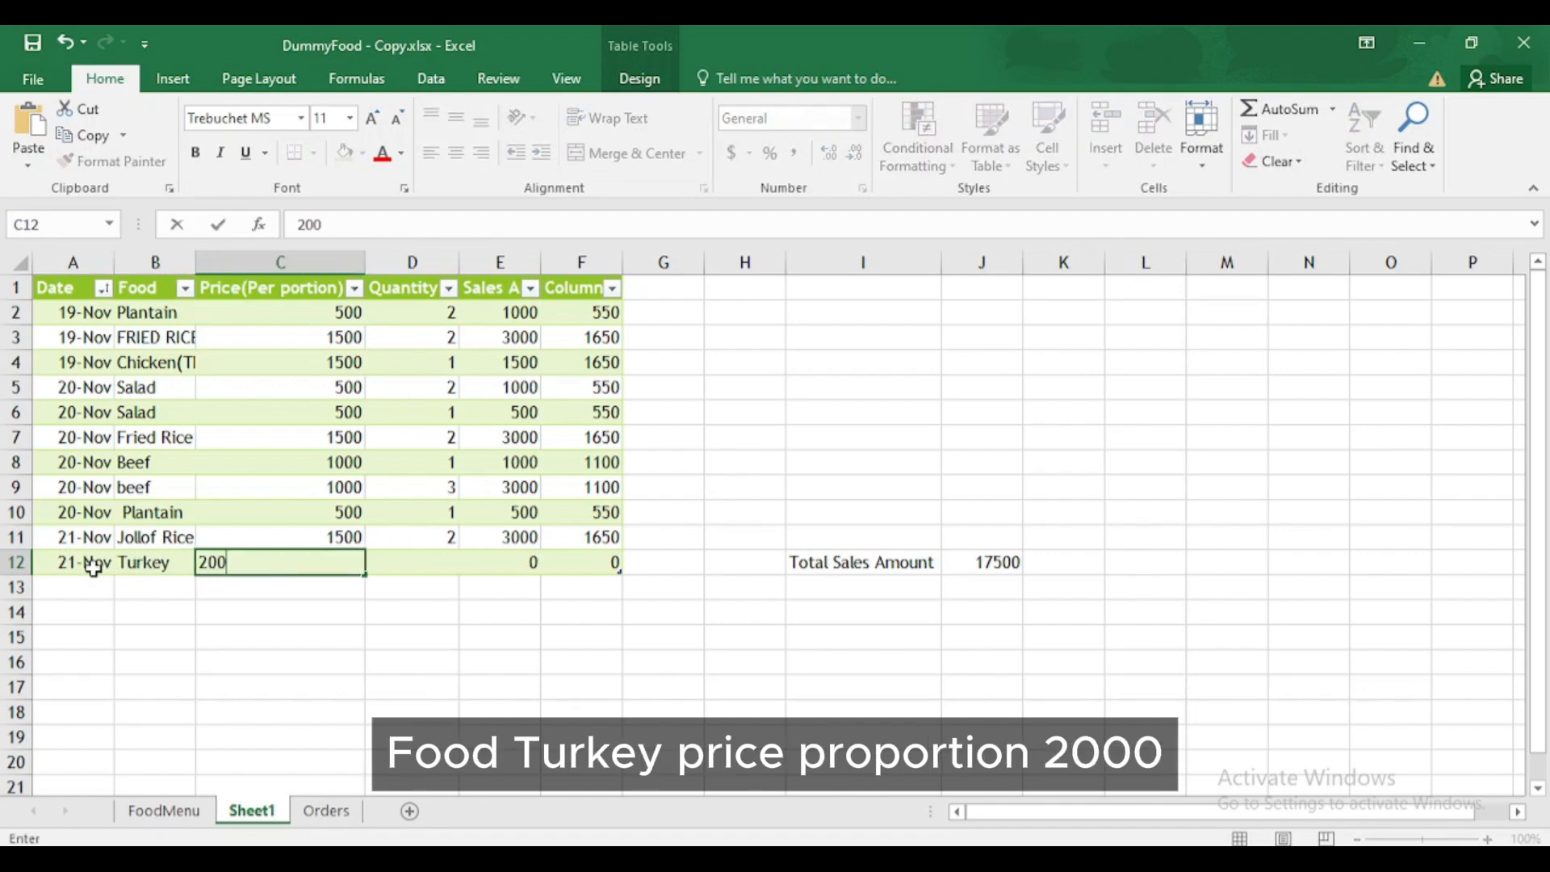
key("Tab")
type("1")
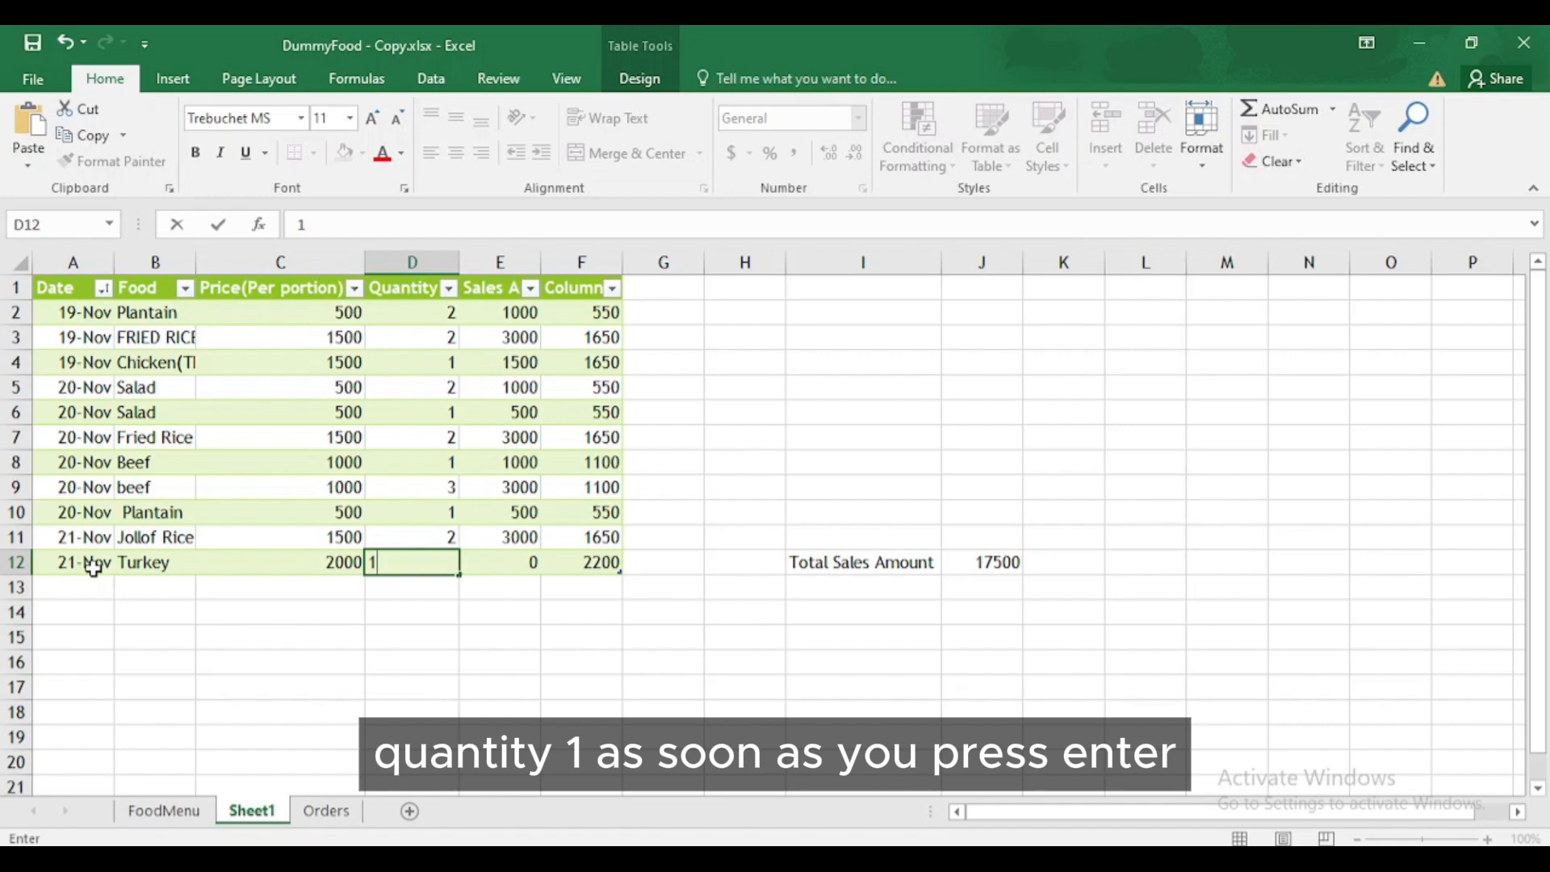
key("Return")
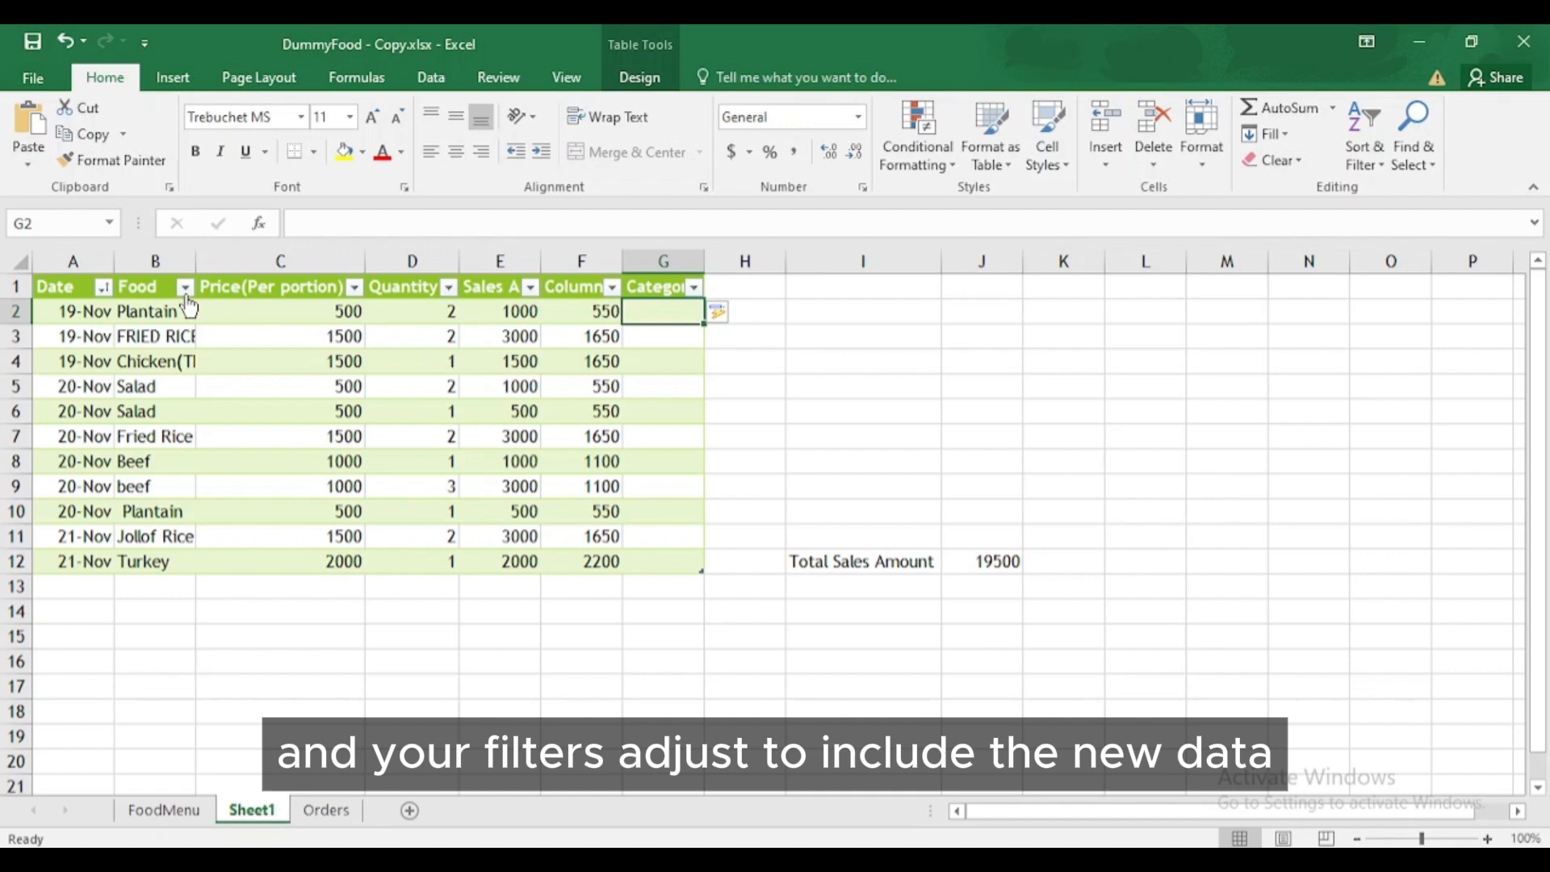
- After glancing at the Food filter list, enter the header 'Category' in G1 to extend the table
left_click(185, 287)
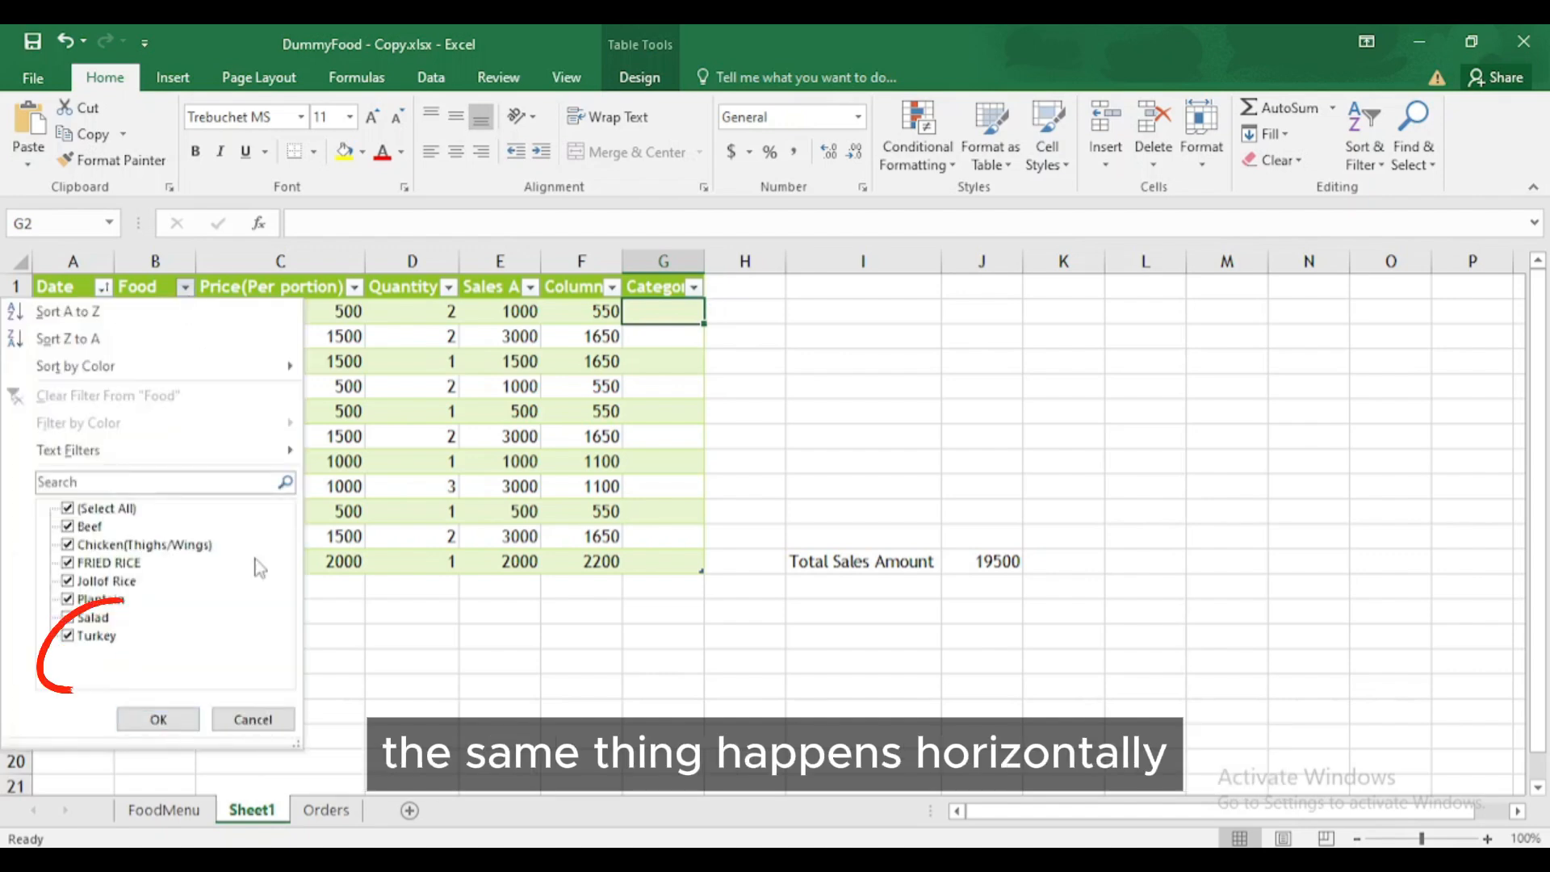
left_click(253, 718)
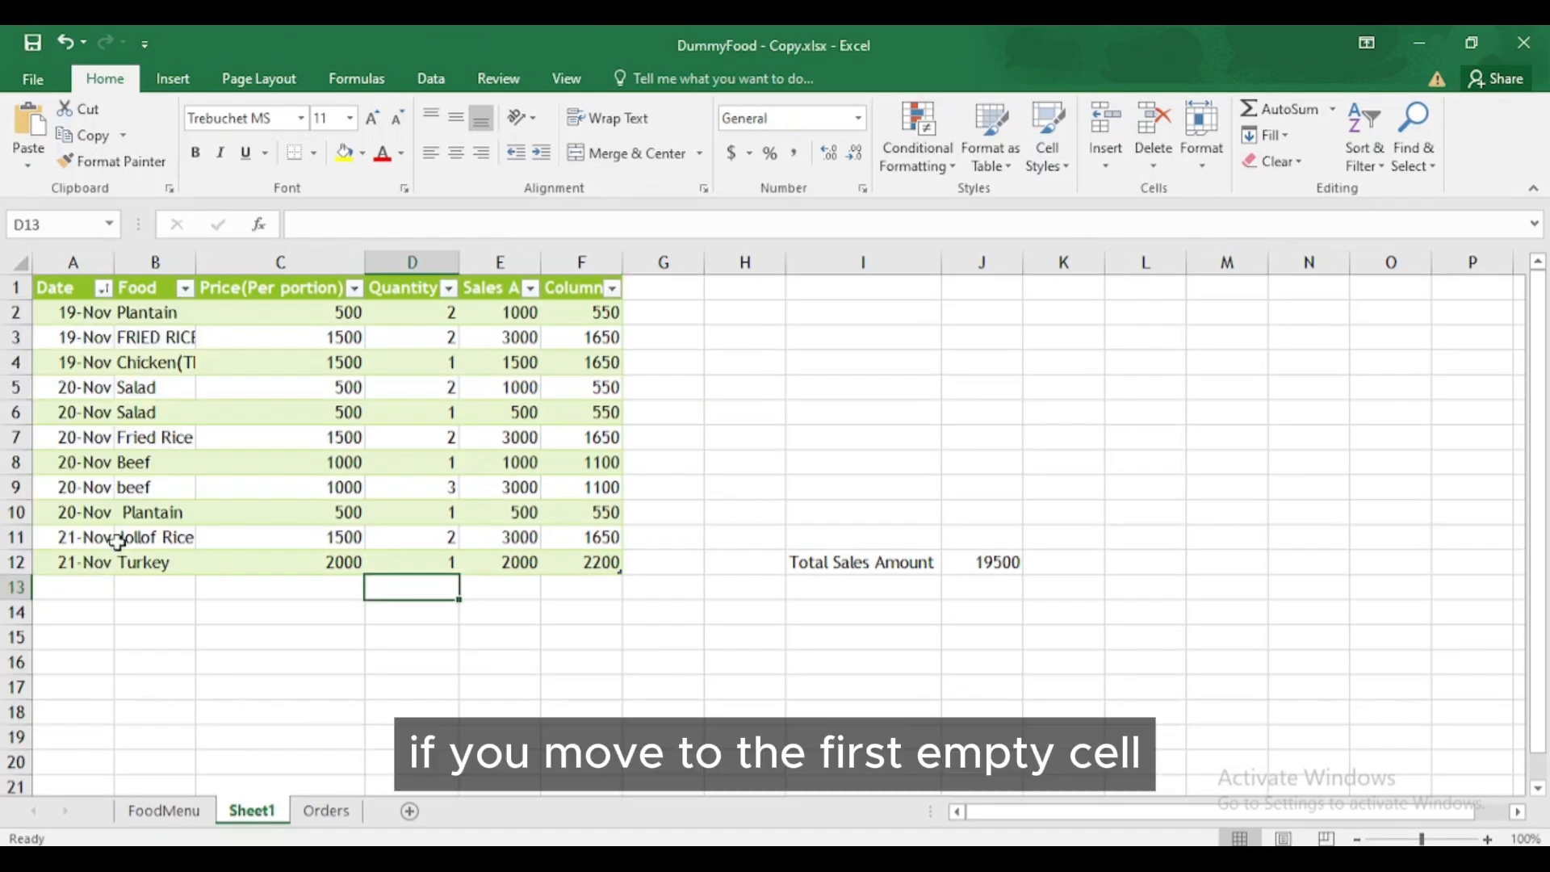
left_click(655, 293)
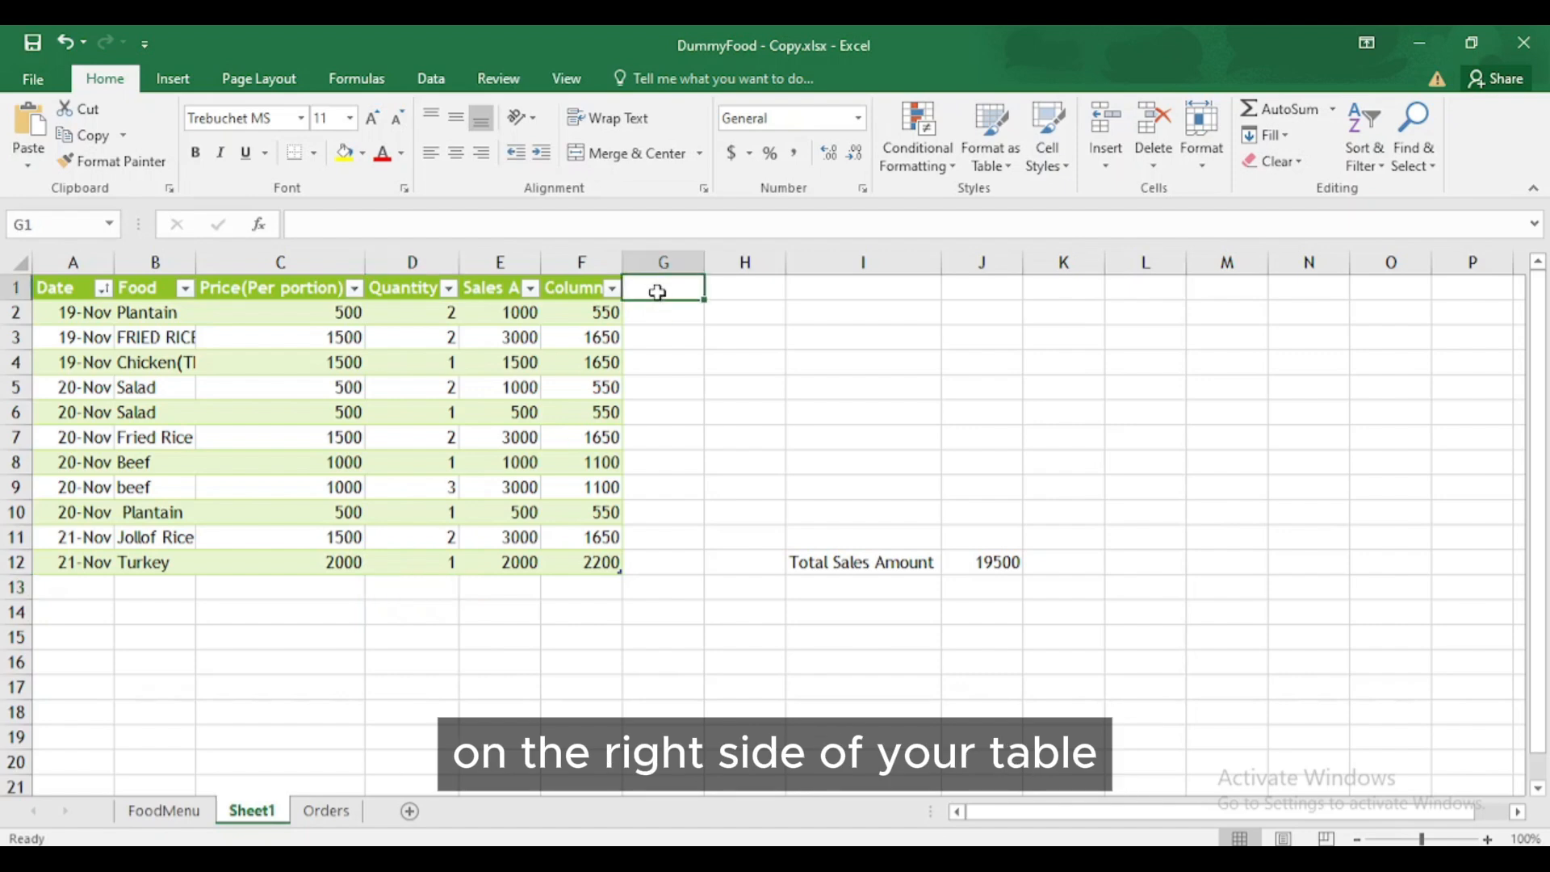
type("Ca")
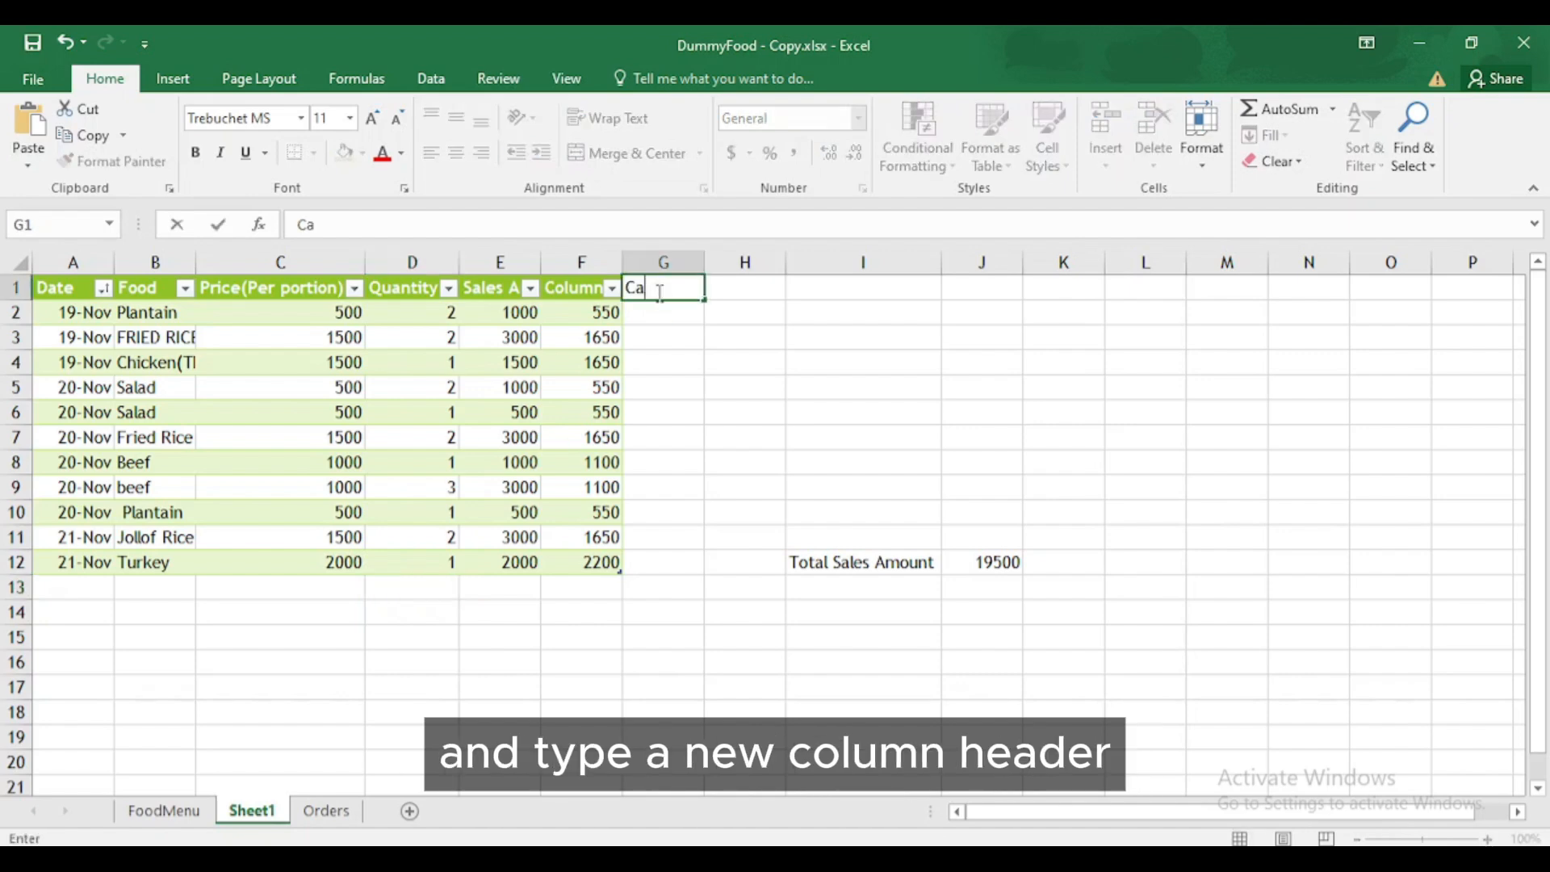
type("tegory")
key("Return")
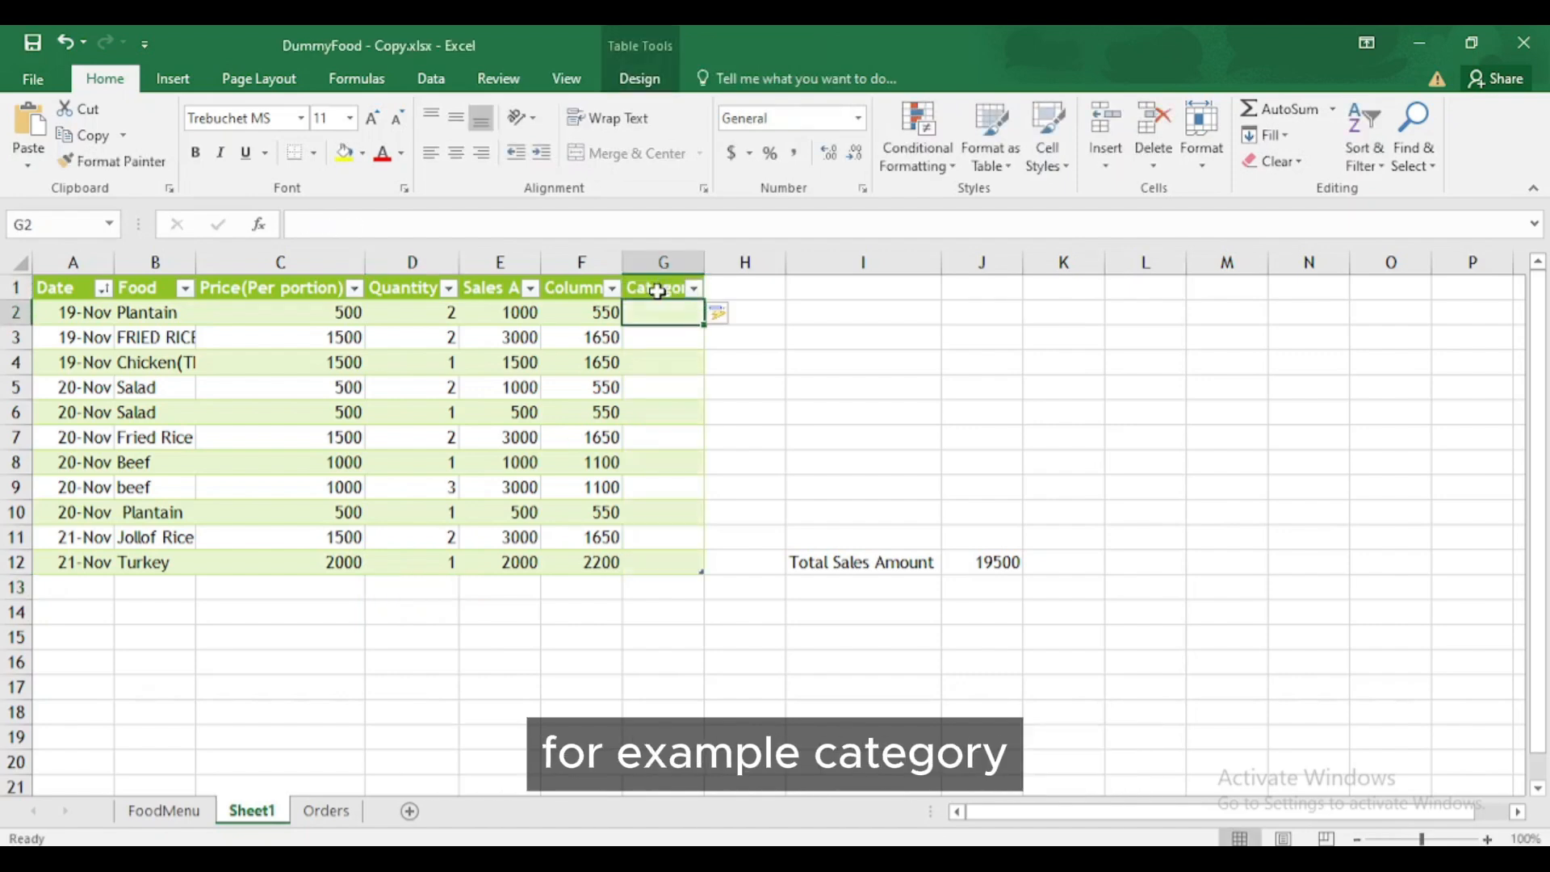